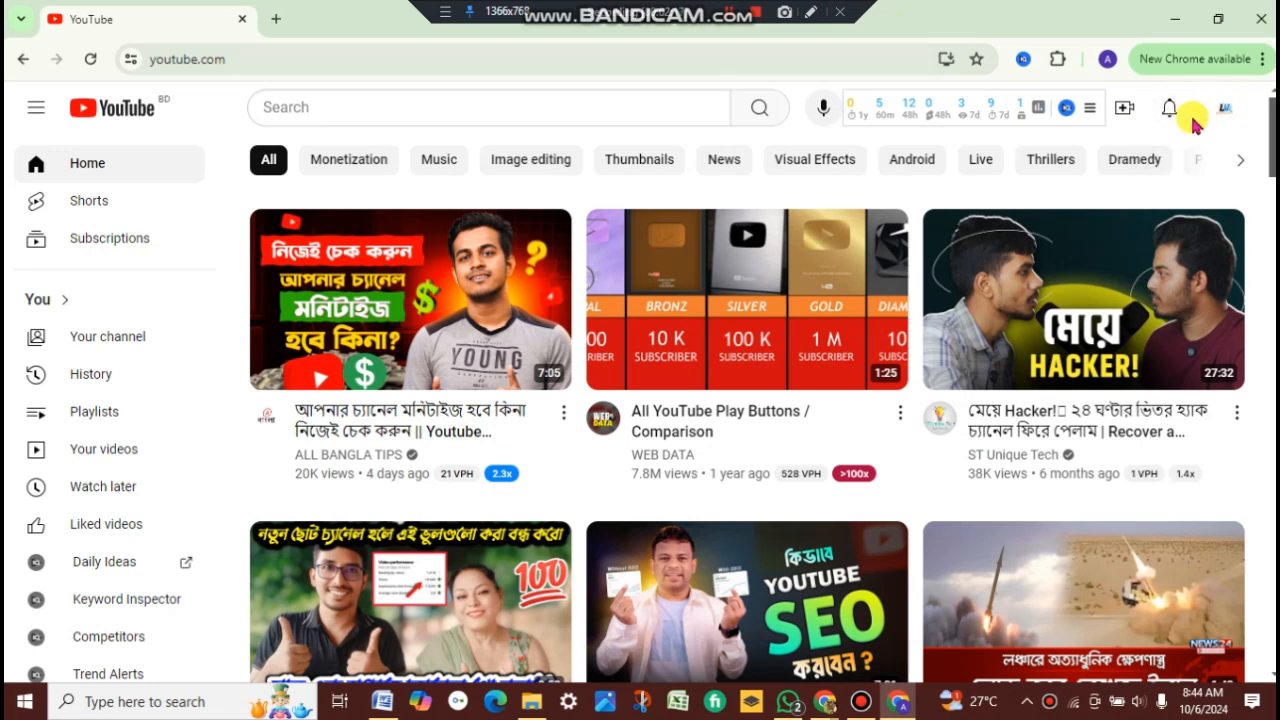
Step: Open YouTube Studio from the account menu
{"action": "left_click", "coordinate": [810, 12]}
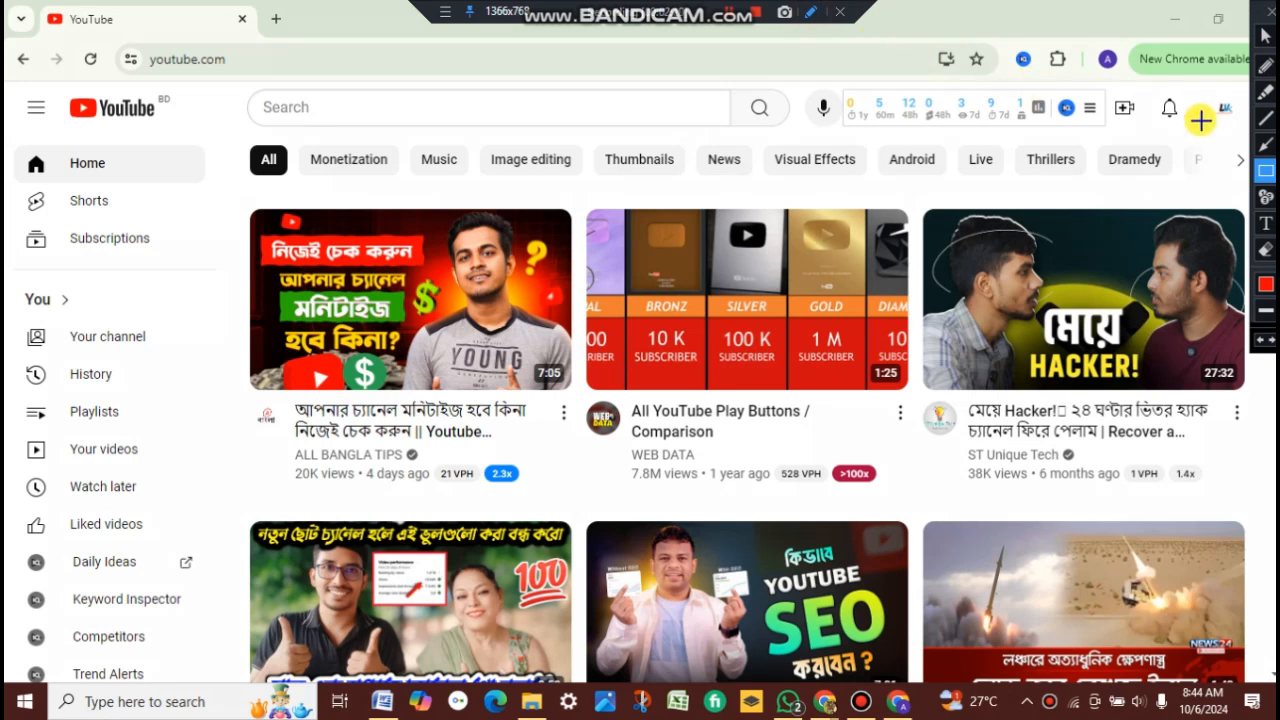
{"action": "left_click_drag", "start_coordinate": [1197, 88], "coordinate": [1250, 138]}
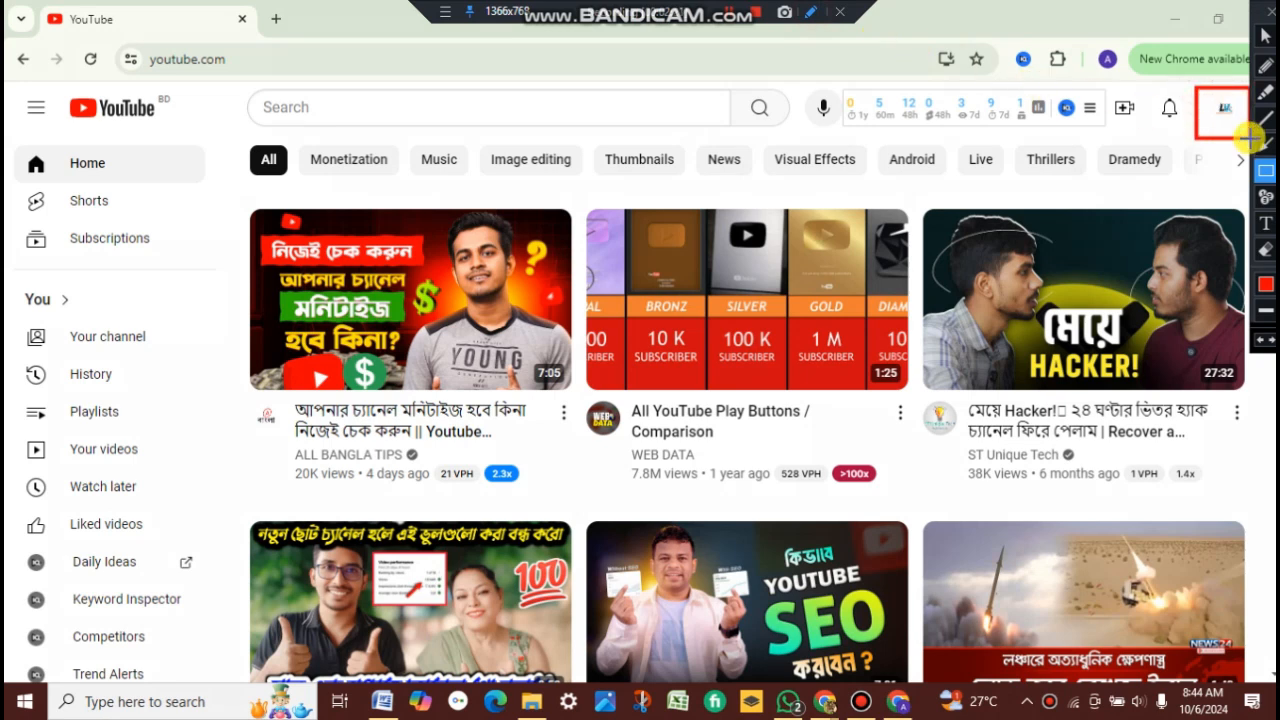
{"action": "left_click", "coordinate": [1266, 16]}
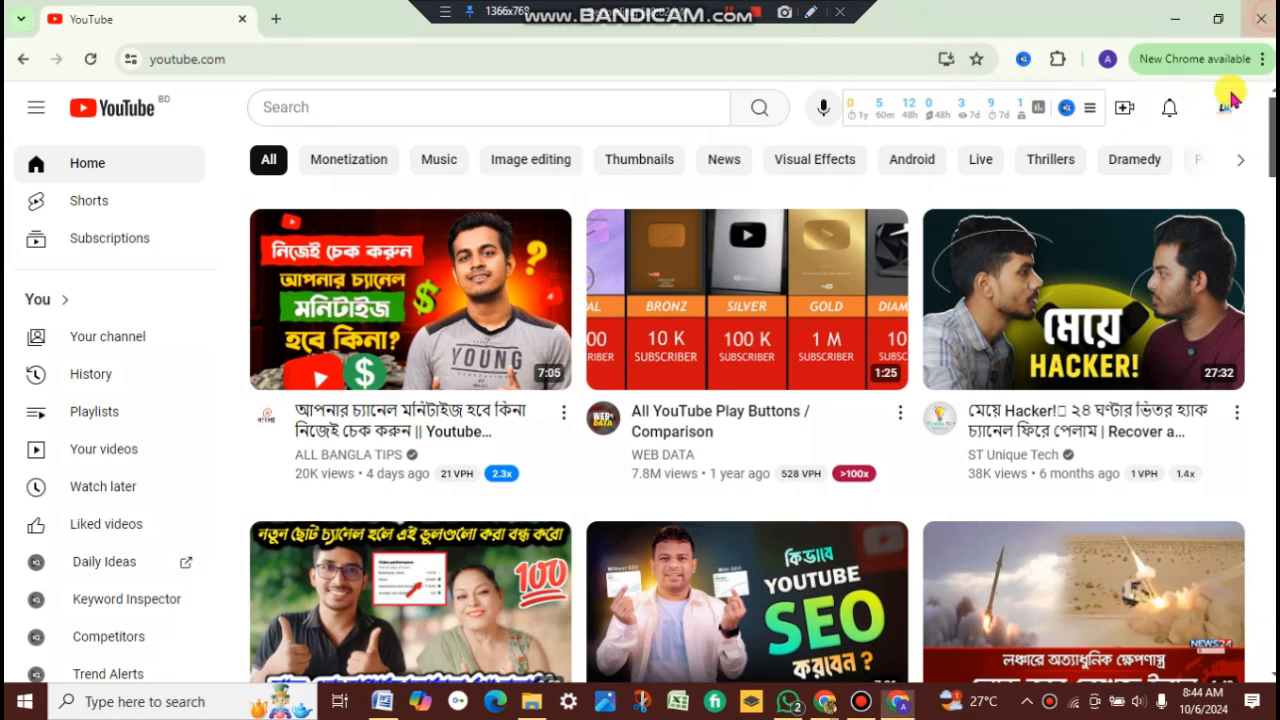
{"action": "left_click", "coordinate": [1224, 106]}
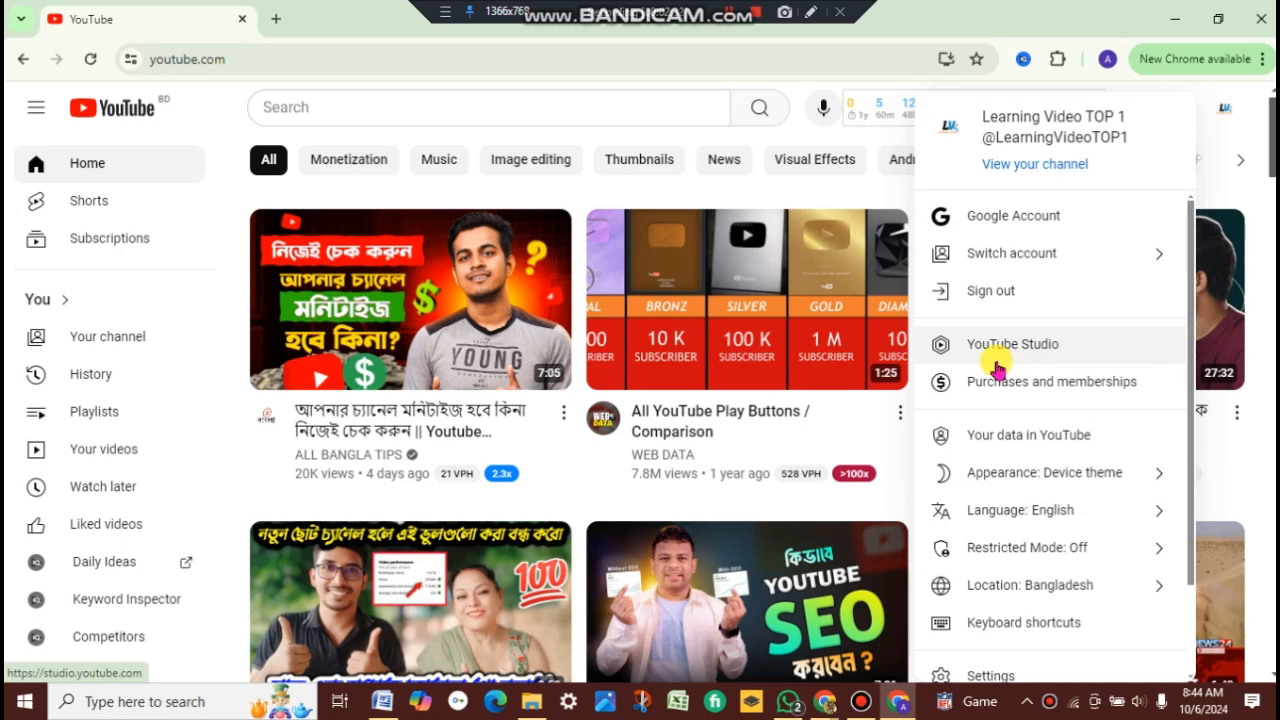
{"action": "left_click", "coordinate": [1050, 345]}
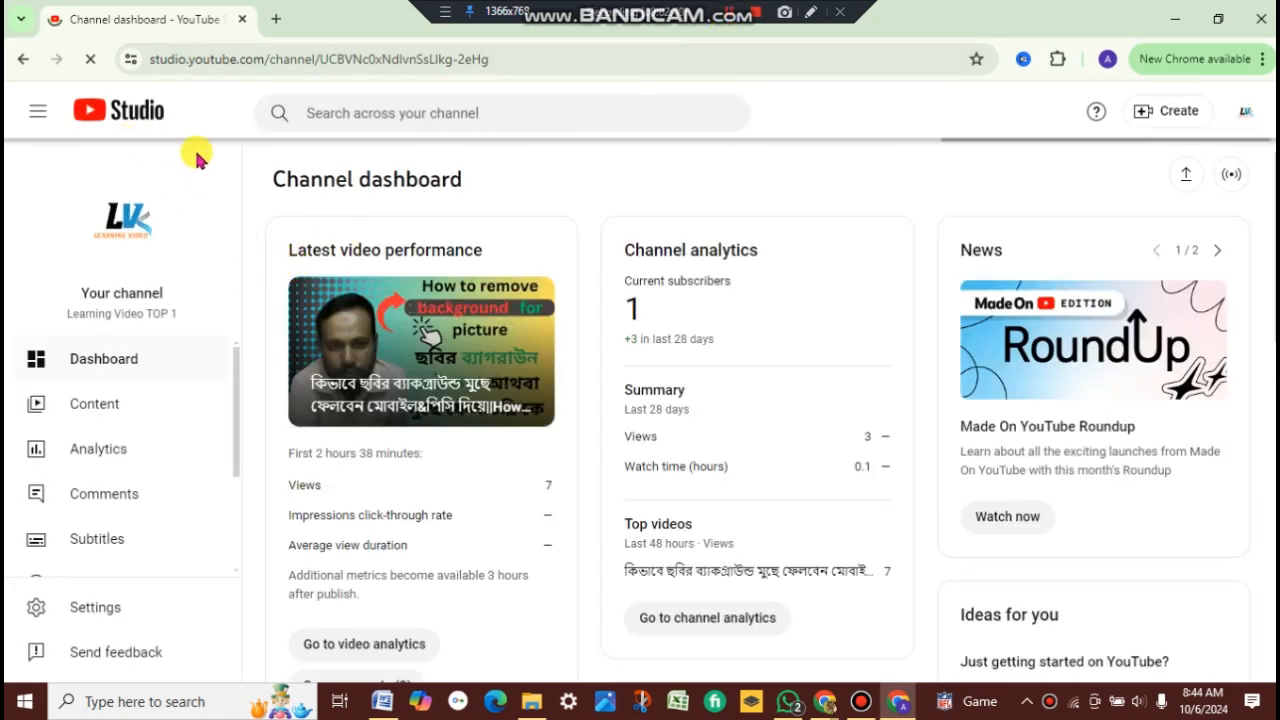
Step: Scroll through the channel dashboard to review latest video performance and channel analytics
{"action": "scroll", "coordinate": [466, 297], "scroll_direction": "down", "scroll_amount": 3}
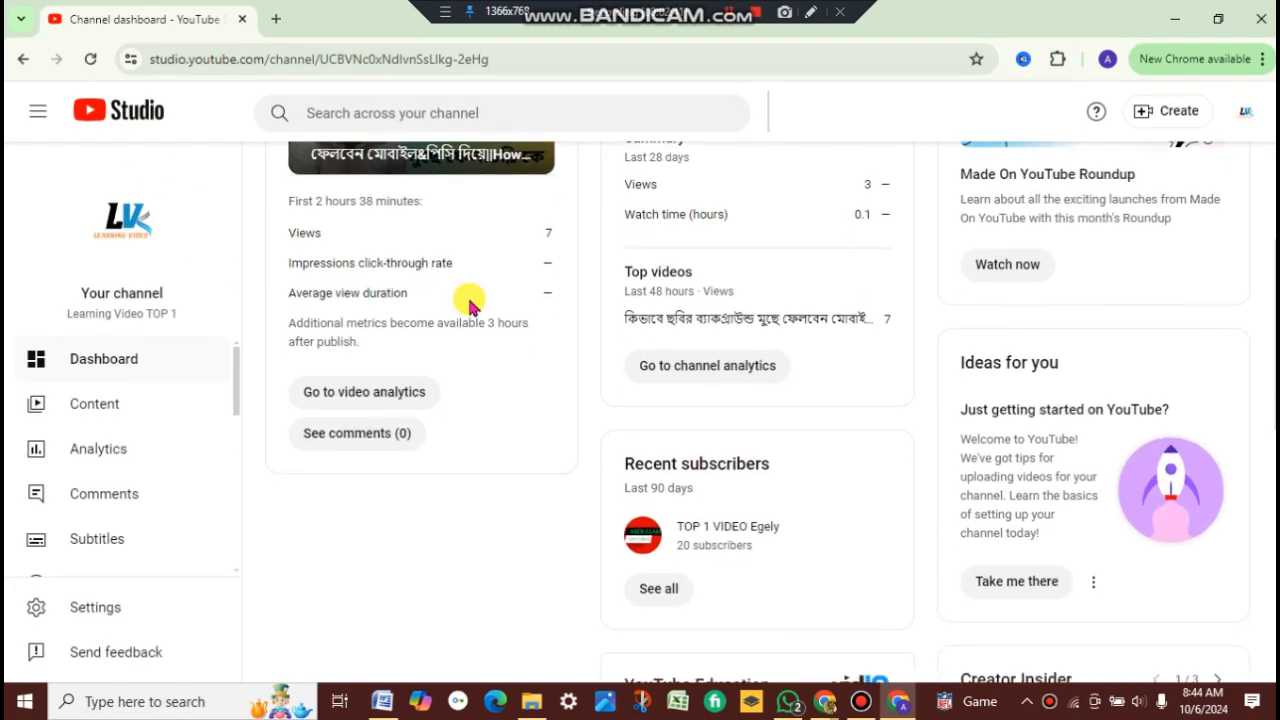
{"action": "scroll", "coordinate": [470, 305], "scroll_direction": "down", "scroll_amount": 2}
{"action": "scroll", "coordinate": [470, 305], "scroll_direction": "up", "scroll_amount": 4}
{"action": "scroll", "coordinate": [470, 305], "scroll_direction": "up", "scroll_amount": 2}
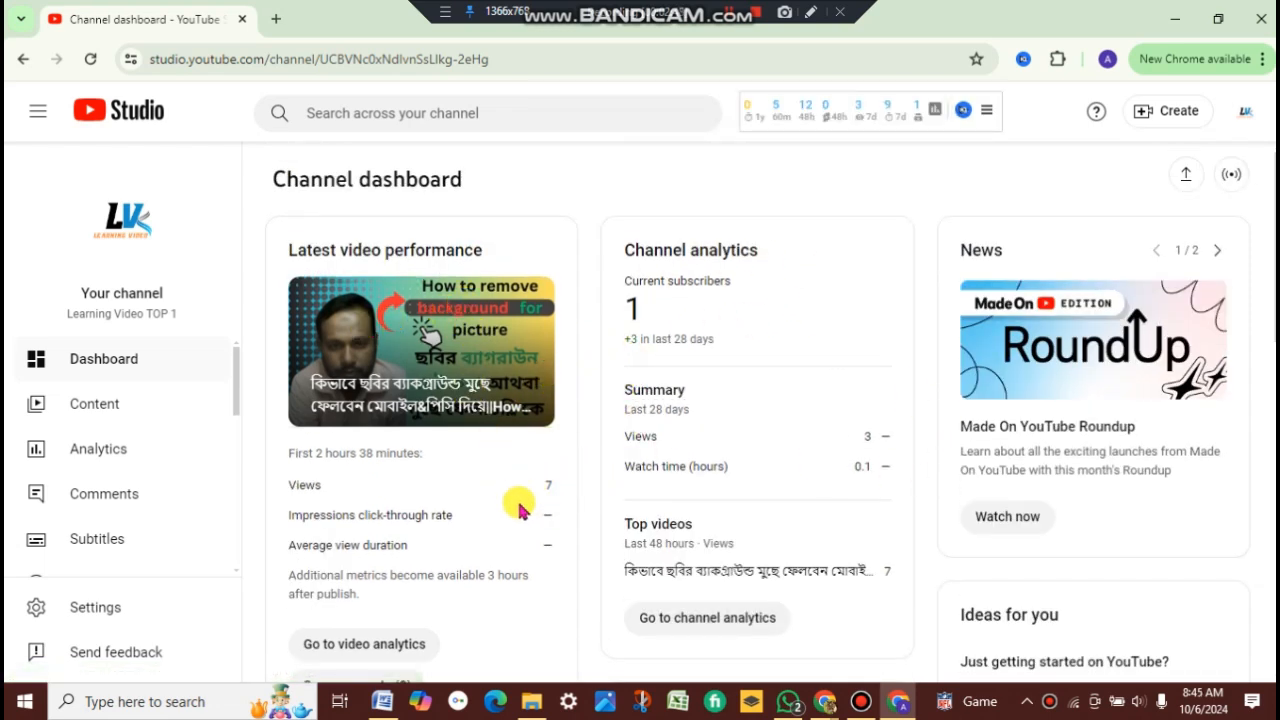
{"action": "scroll", "coordinate": [365, 535], "scroll_direction": "down", "scroll_amount": 2}
{"action": "scroll", "coordinate": [361, 539], "scroll_direction": "down", "scroll_amount": 1}
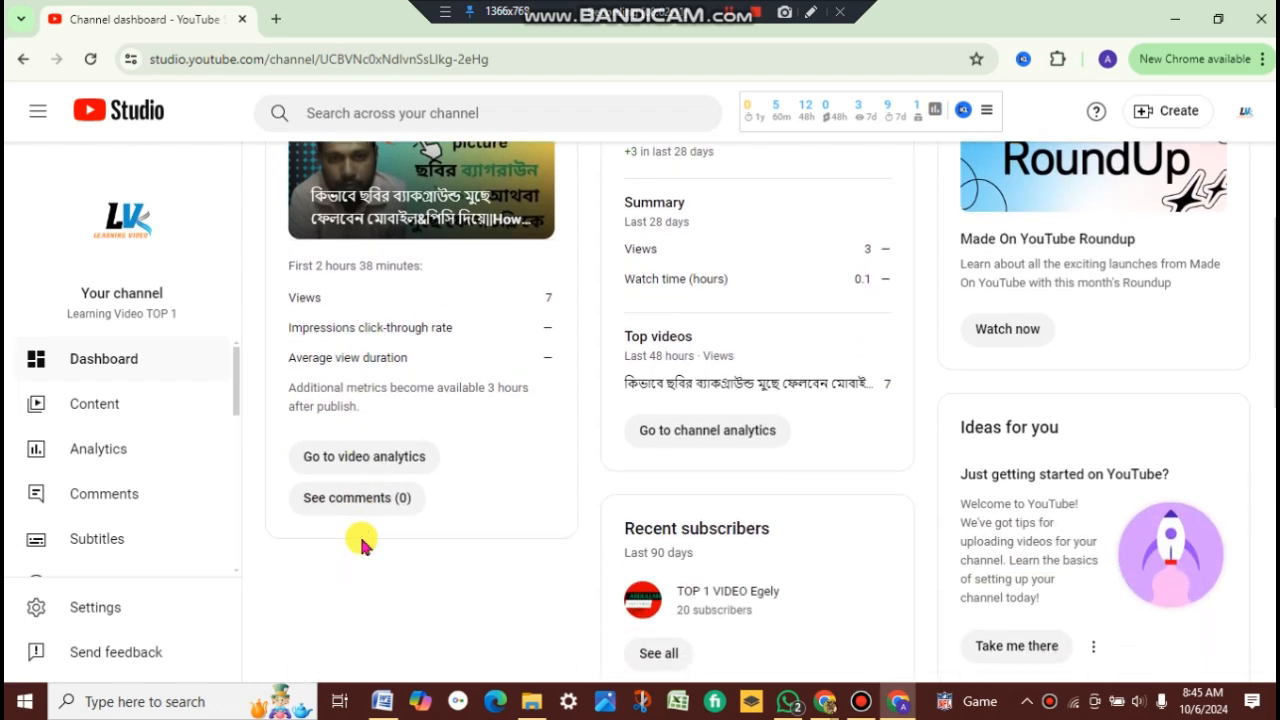
{"action": "scroll", "coordinate": [361, 545], "scroll_direction": "up", "scroll_amount": 3}
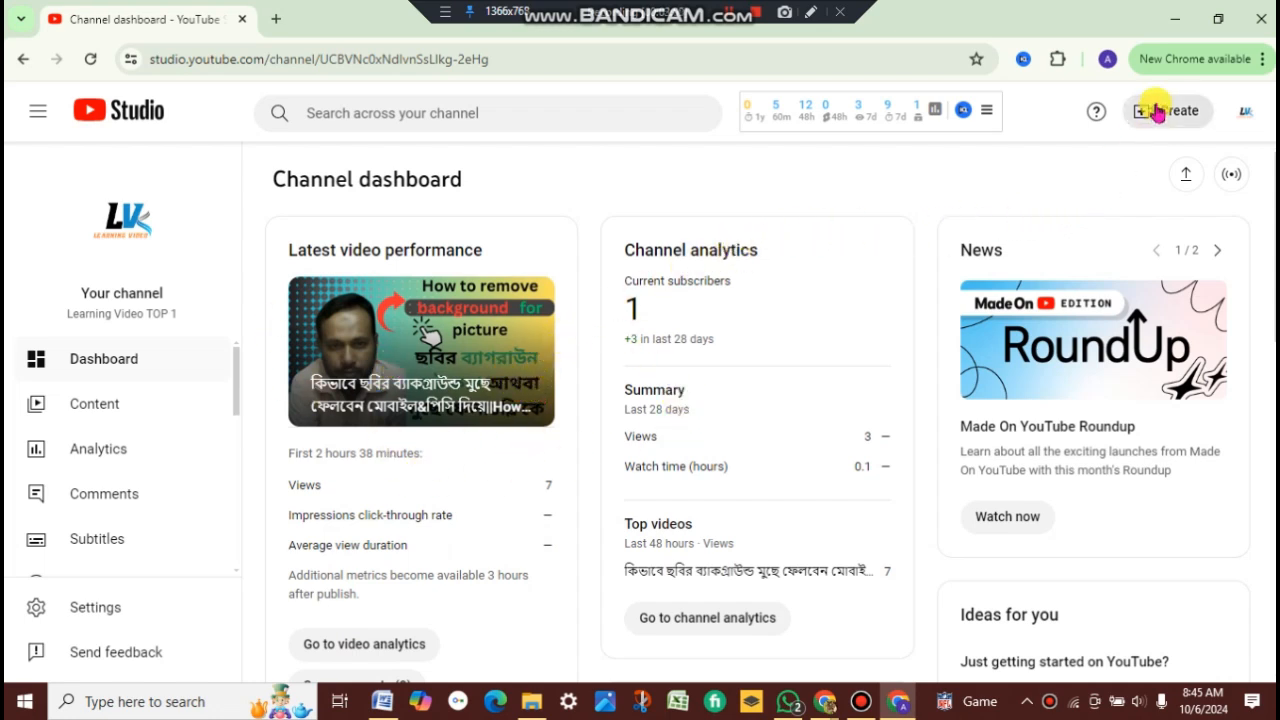
{"action": "left_click", "coordinate": [810, 12]}
{"action": "left_click_drag", "start_coordinate": [1150, 113], "coordinate": [1220, 140]}
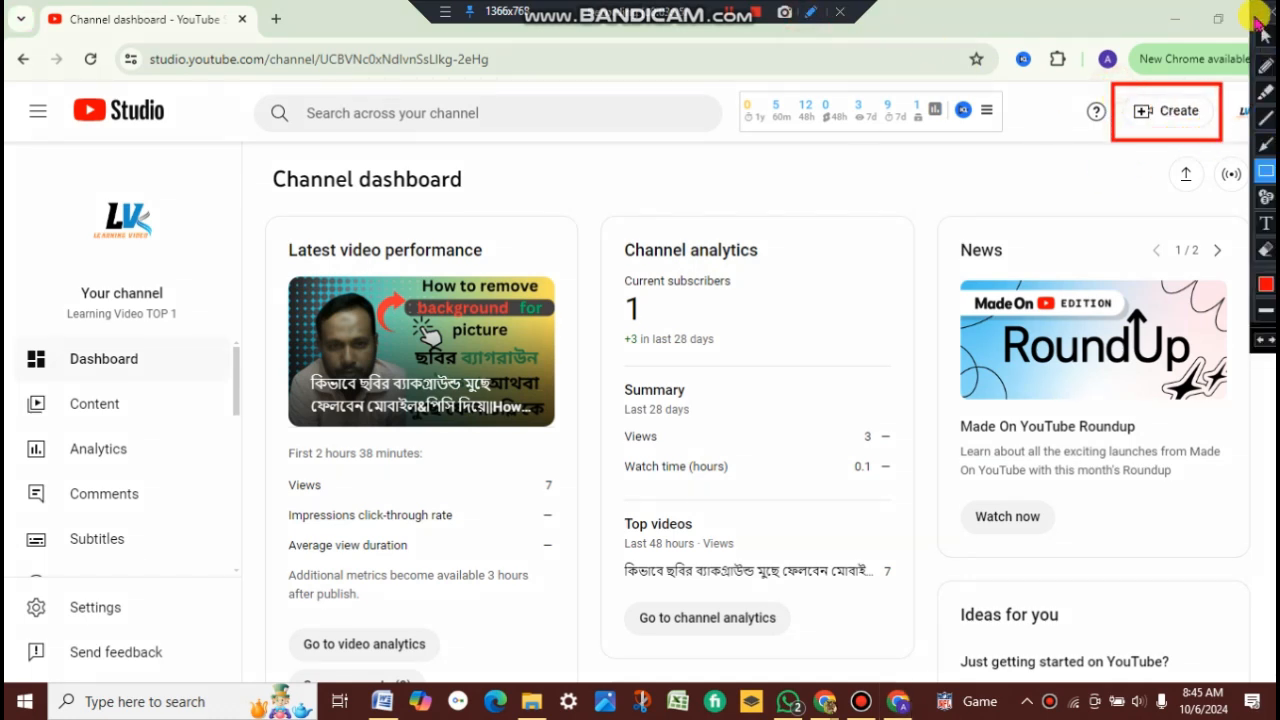
{"action": "left_click", "coordinate": [1263, 9]}
{"action": "left_click", "coordinate": [1178, 112]}
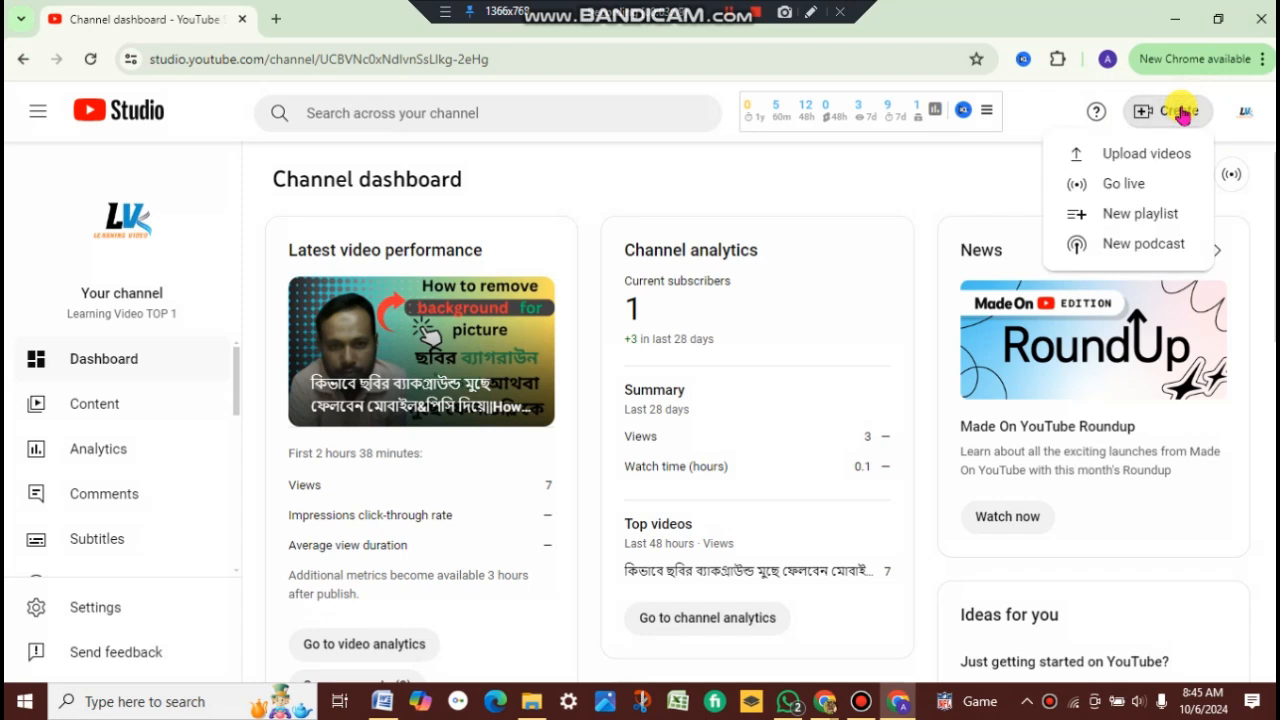
{"action": "left_click", "coordinate": [1110, 153]}
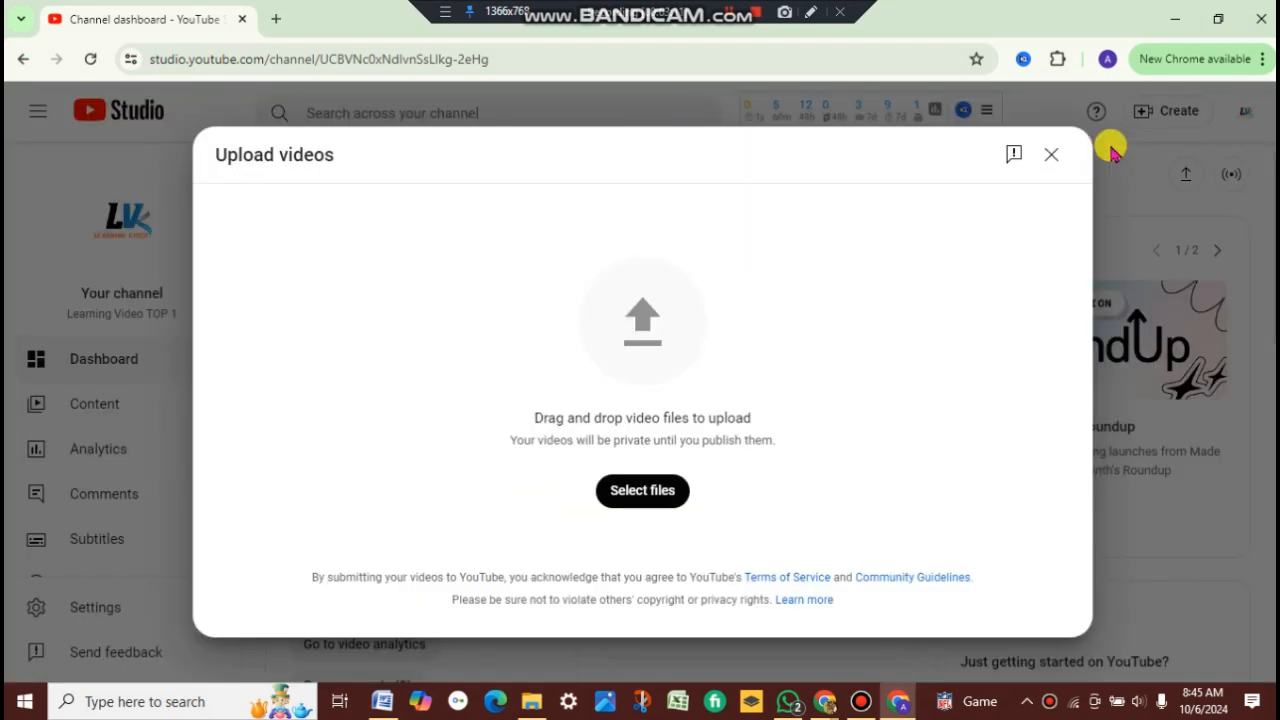
{"action": "left_click", "coordinate": [648, 491]}
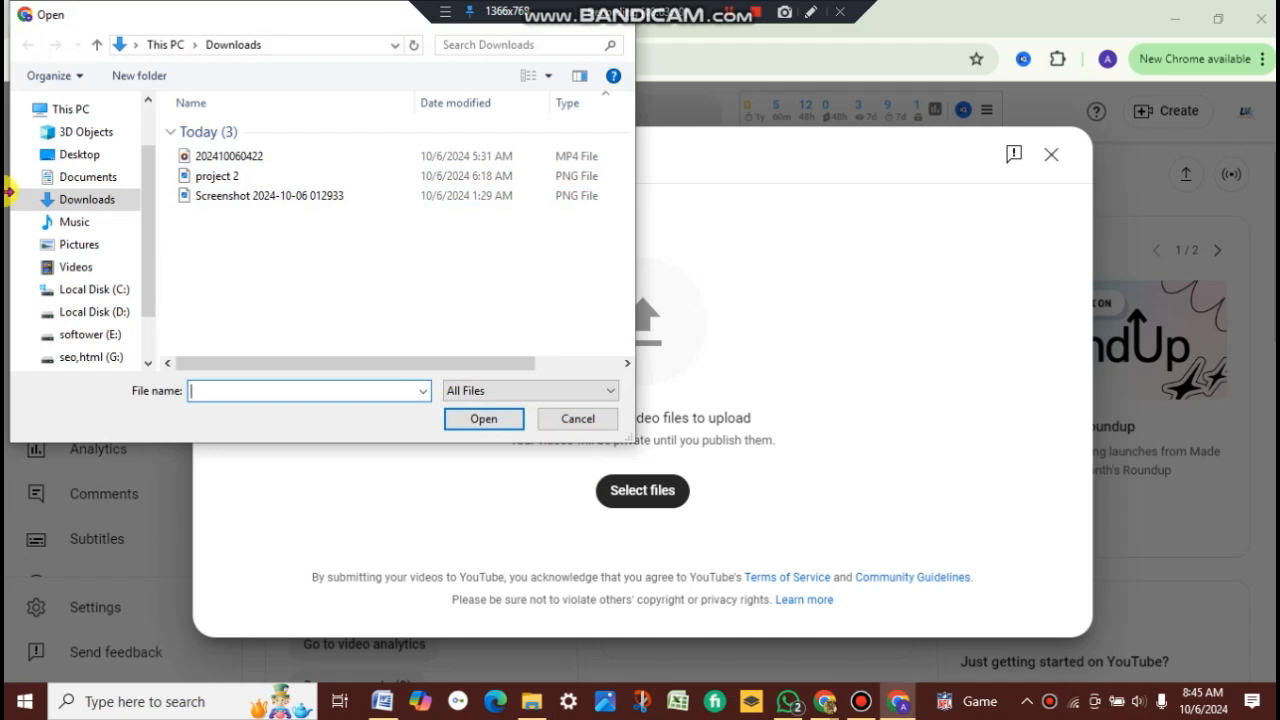
{"action": "scroll", "coordinate": [86, 177], "scroll_direction": "up", "scroll_amount": 1}
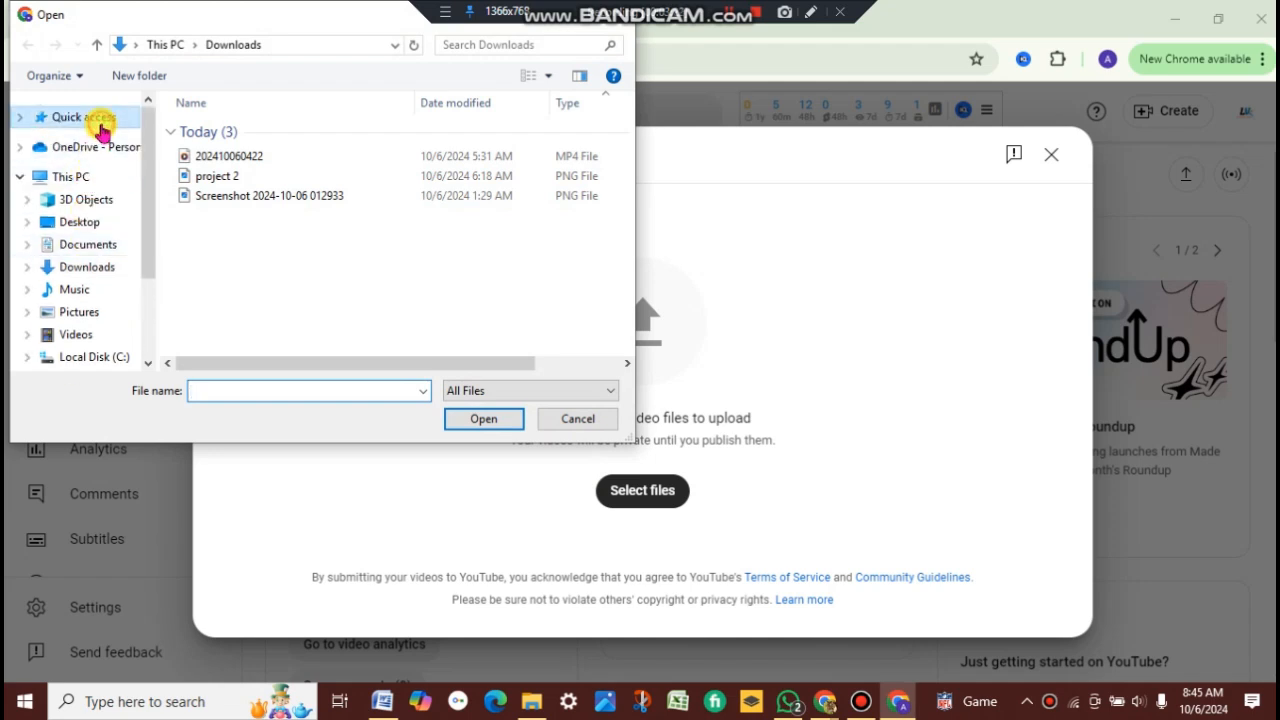
{"action": "left_click", "coordinate": [99, 118]}
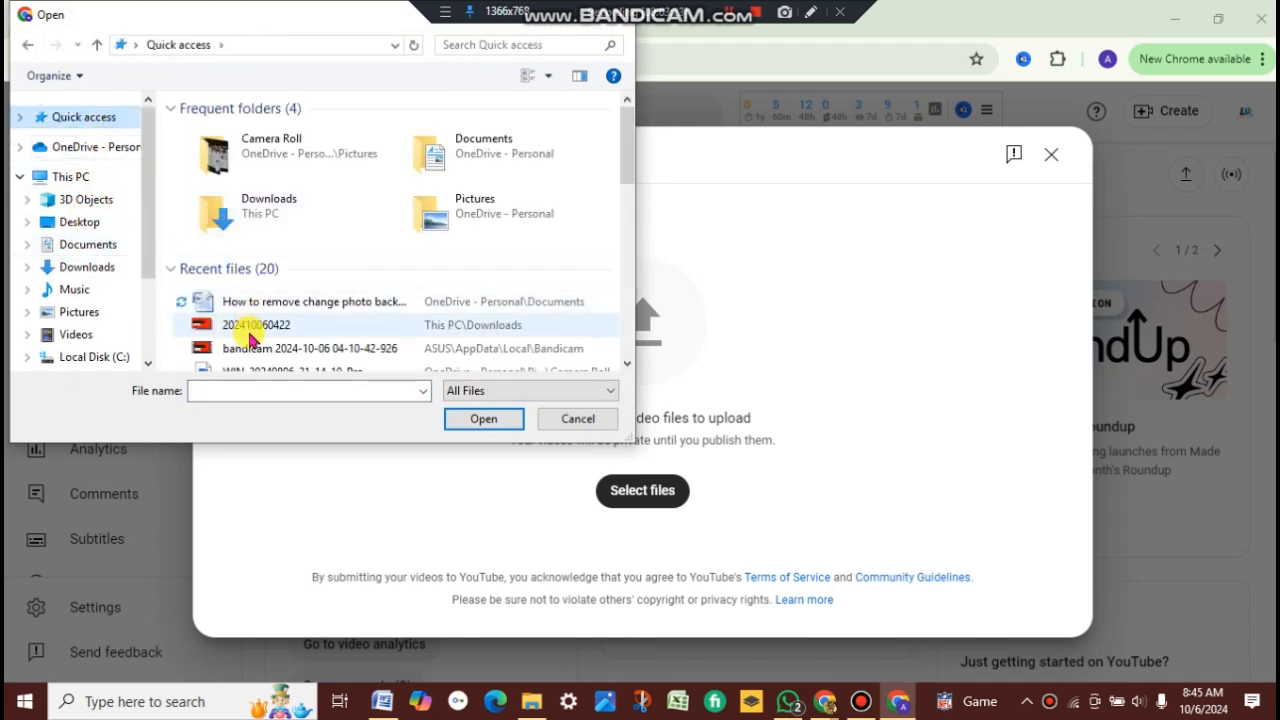
{"action": "left_click", "coordinate": [250, 333]}
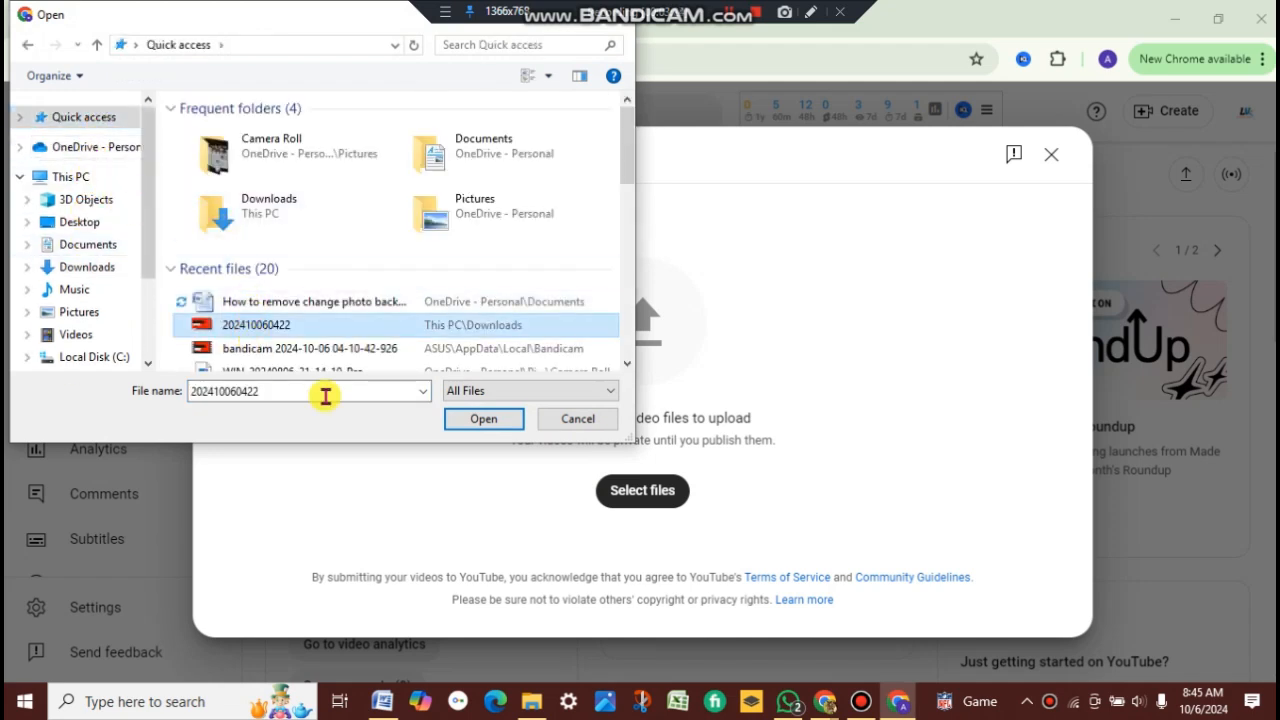
{"action": "left_click", "coordinate": [482, 419]}
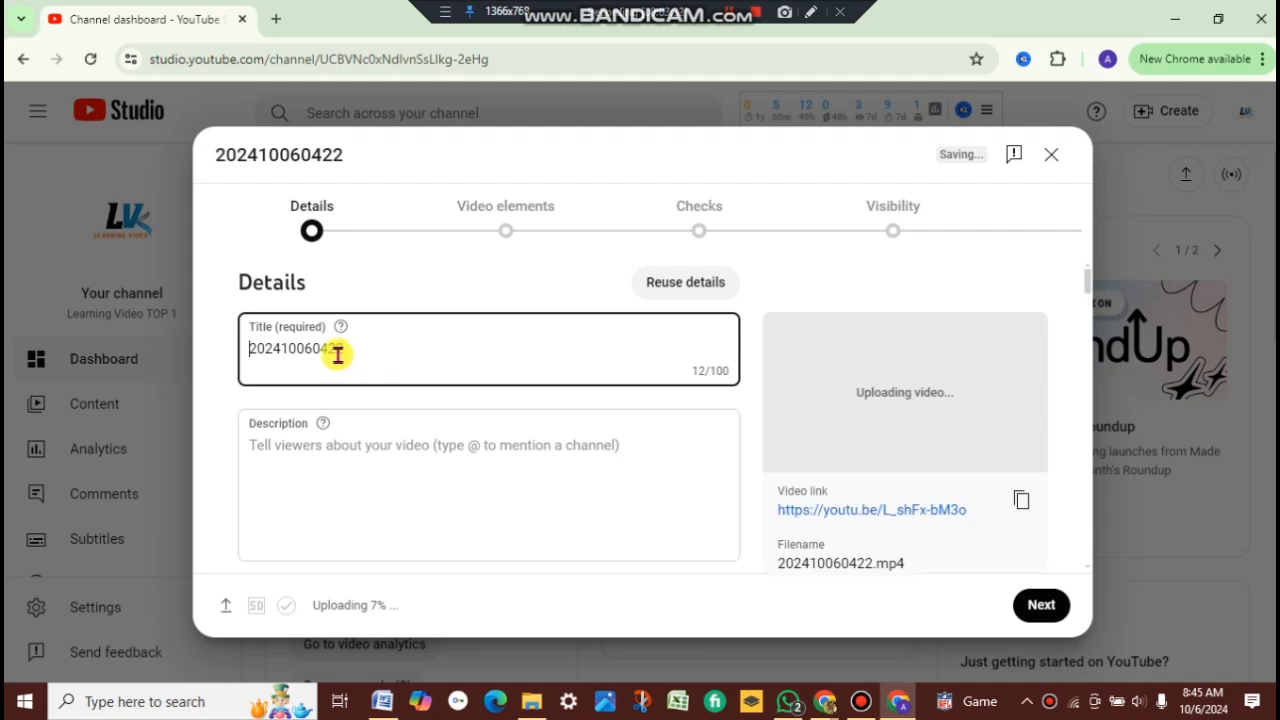
Step: Scroll through the upload details form to review its fields, from title to category
{"action": "scroll", "coordinate": [337, 363], "scroll_direction": "down", "scroll_amount": 4}
{"action": "scroll", "coordinate": [352, 395], "scroll_direction": "down", "scroll_amount": 2}
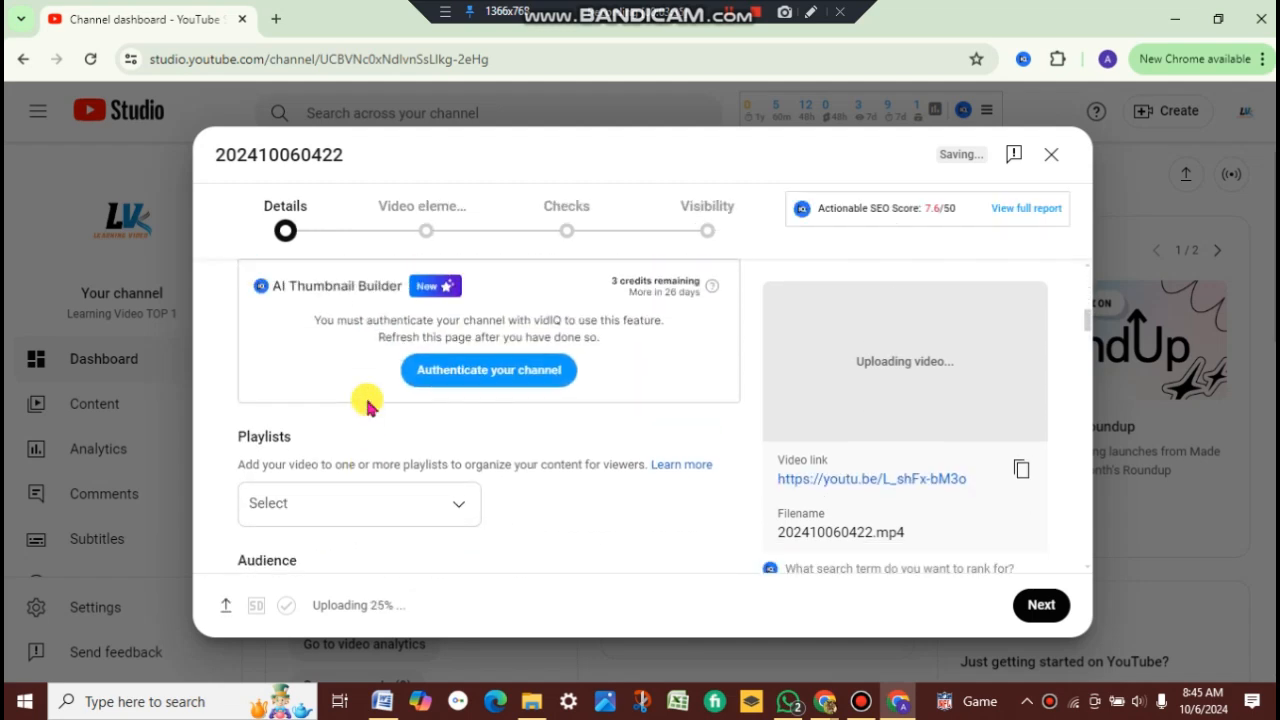
{"action": "scroll", "coordinate": [367, 405], "scroll_direction": "up", "scroll_amount": 6}
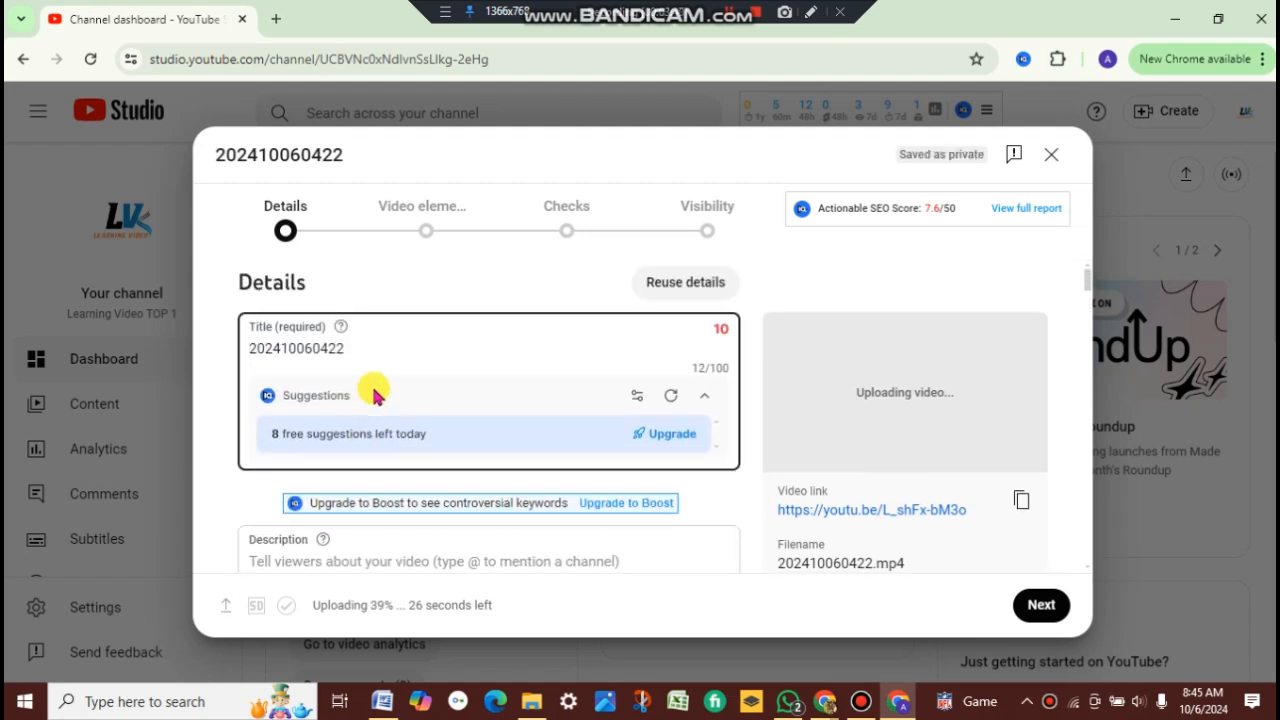
{"action": "scroll", "coordinate": [372, 400], "scroll_direction": "down", "scroll_amount": 2}
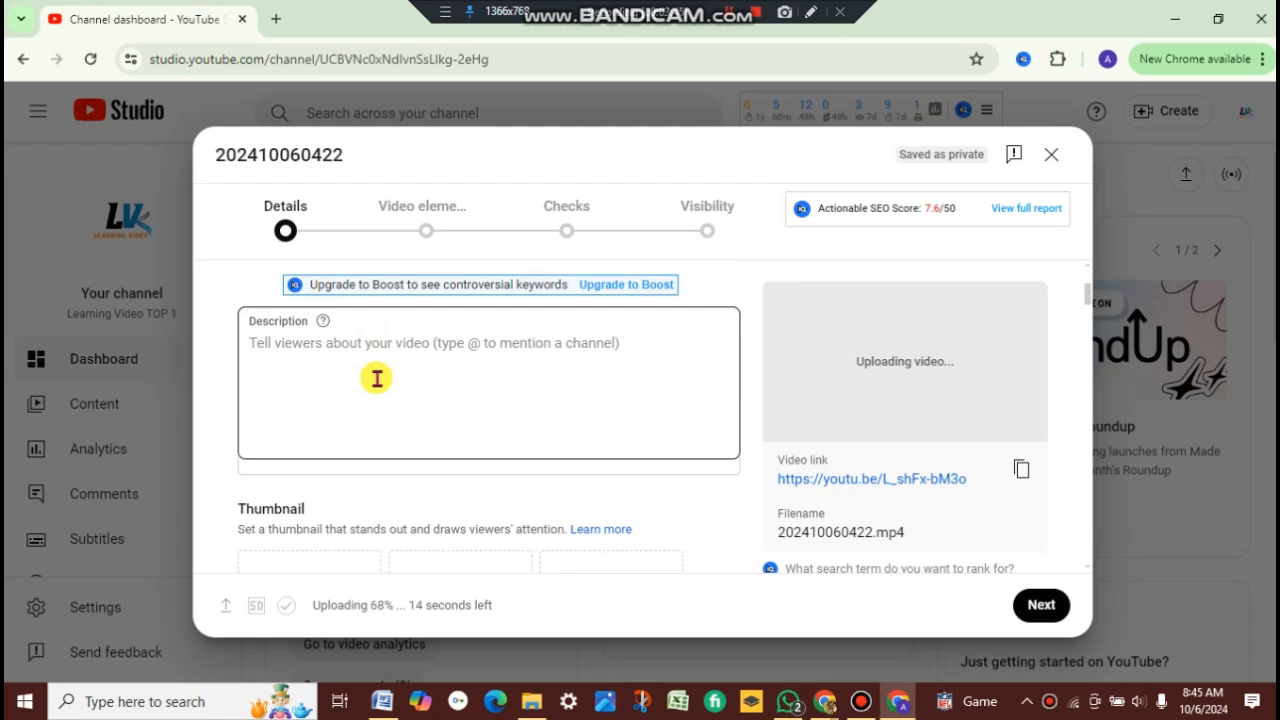
{"action": "scroll", "coordinate": [376, 380], "scroll_direction": "down", "scroll_amount": 10}
{"action": "scroll", "coordinate": [376, 390], "scroll_direction": "down", "scroll_amount": 10}
{"action": "scroll", "coordinate": [378, 405], "scroll_direction": "down", "scroll_amount": 10}
{"action": "scroll", "coordinate": [378, 405], "scroll_direction": "down", "scroll_amount": 3}
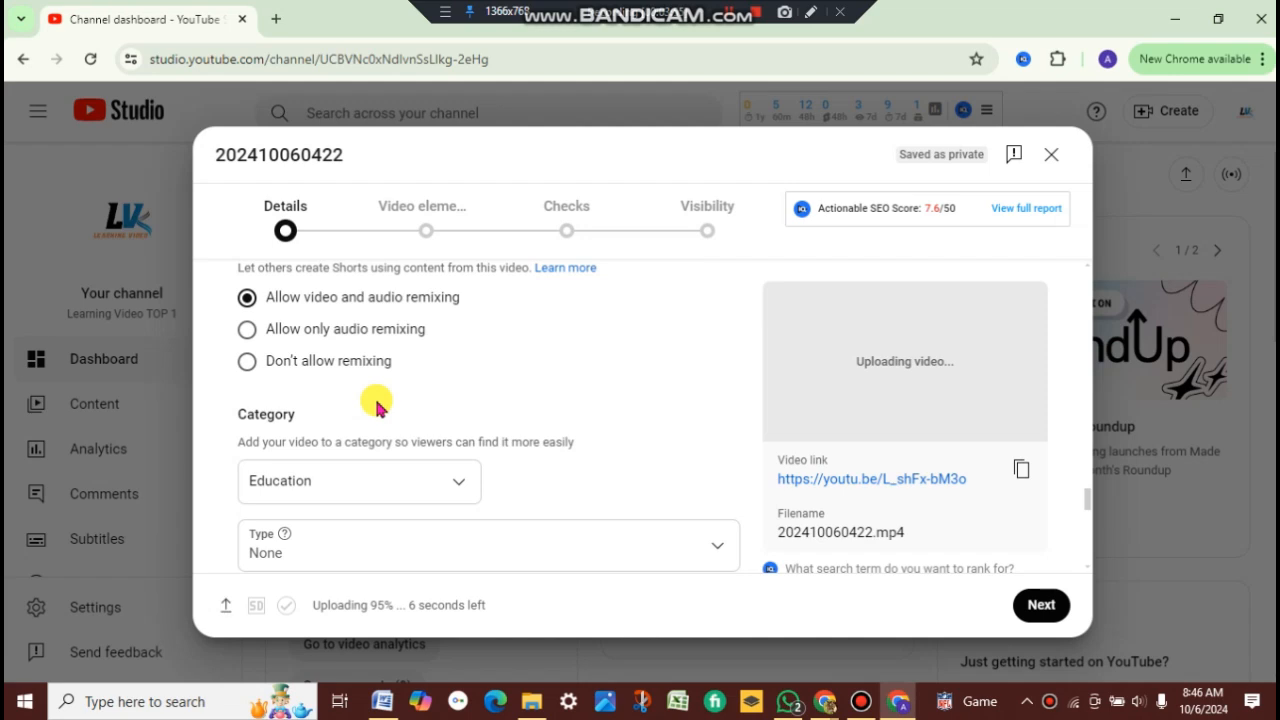
{"action": "scroll", "coordinate": [378, 405], "scroll_direction": "up", "scroll_amount": 10}
{"action": "scroll", "coordinate": [375, 400], "scroll_direction": "up", "scroll_amount": 12}
{"action": "scroll", "coordinate": [378, 405], "scroll_direction": "up", "scroll_amount": 12}
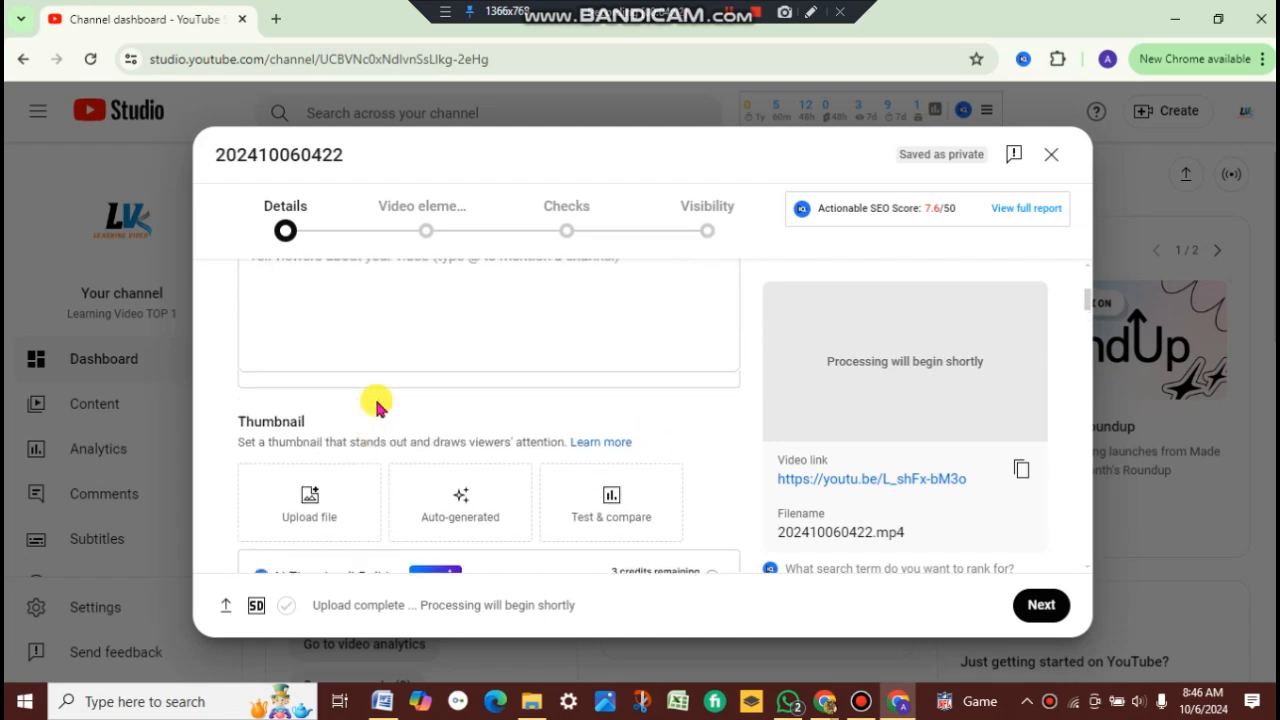
{"action": "scroll", "coordinate": [378, 405], "scroll_direction": "up", "scroll_amount": 3}
Step: Switch to the Word document and copy the Bengali and English title lines
{"action": "left_click", "coordinate": [381, 701]}
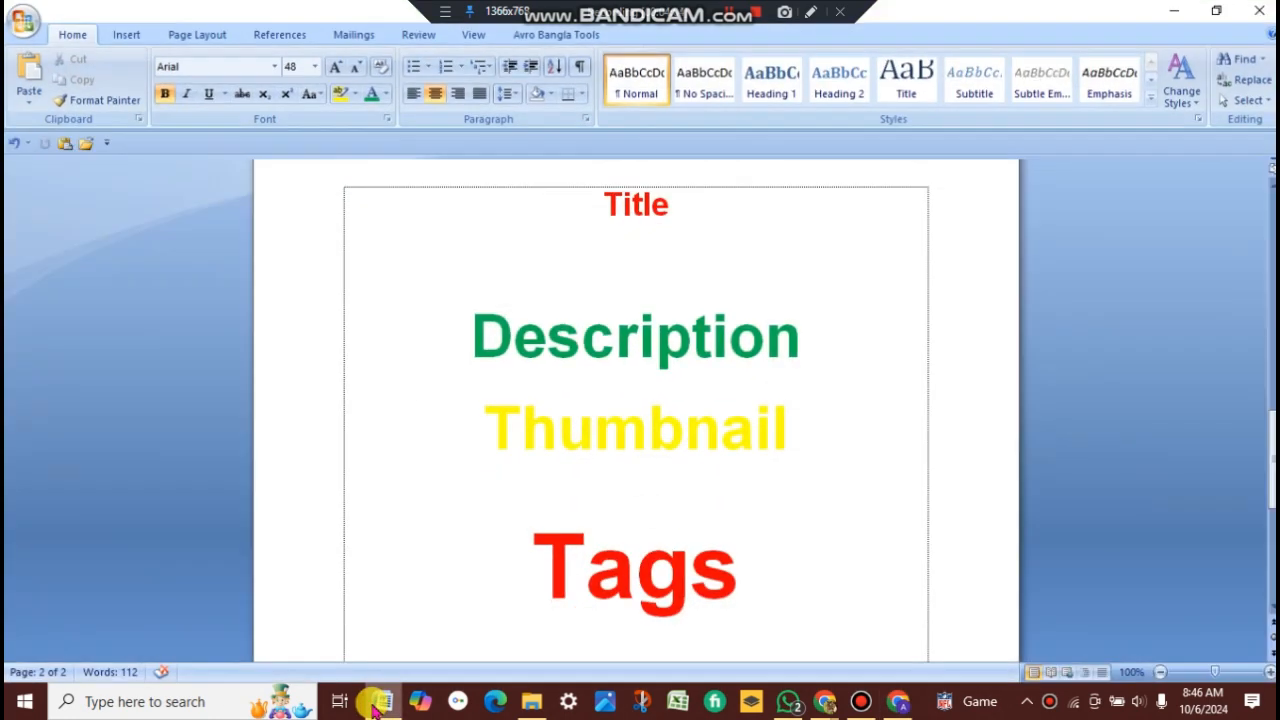
{"action": "scroll", "coordinate": [549, 555], "scroll_direction": "up", "scroll_amount": 8}
{"action": "scroll", "coordinate": [549, 557], "scroll_direction": "down", "scroll_amount": 12}
{"action": "scroll", "coordinate": [549, 557], "scroll_direction": "up", "scroll_amount": 7}
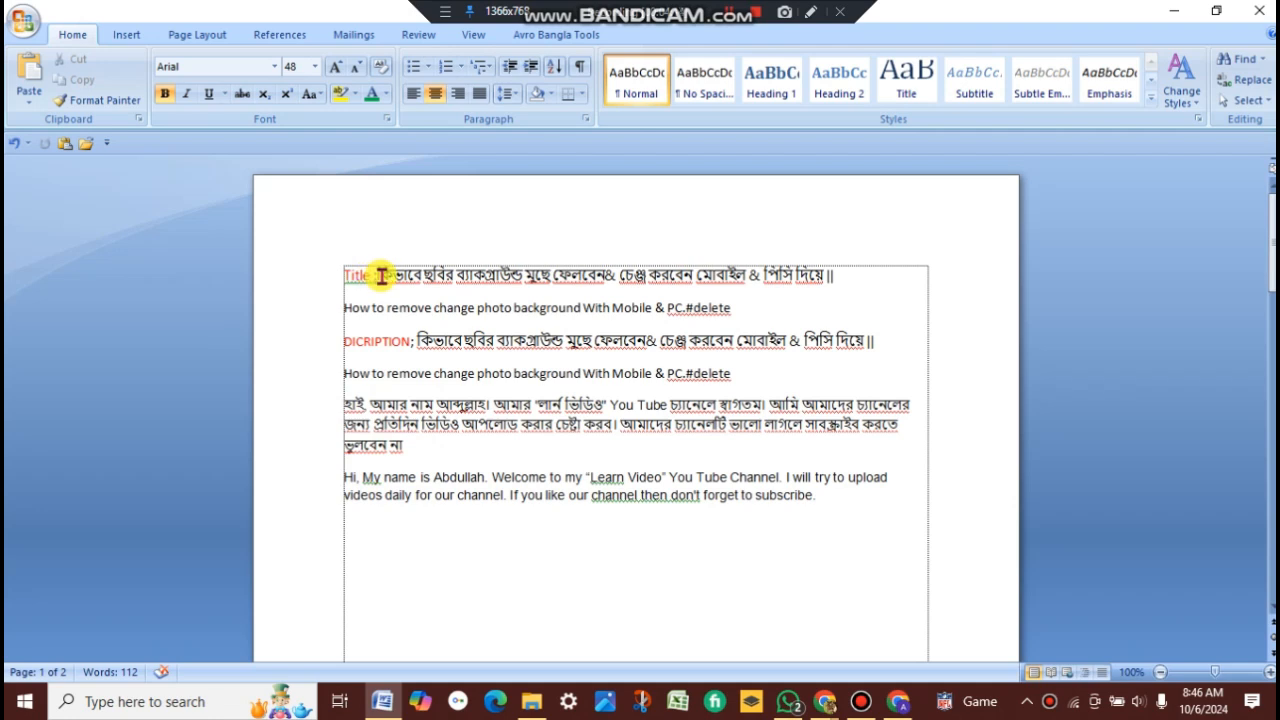
{"action": "left_click_drag", "start_coordinate": [380, 275], "coordinate": [722, 330]}
{"action": "right_click", "coordinate": [704, 310]}
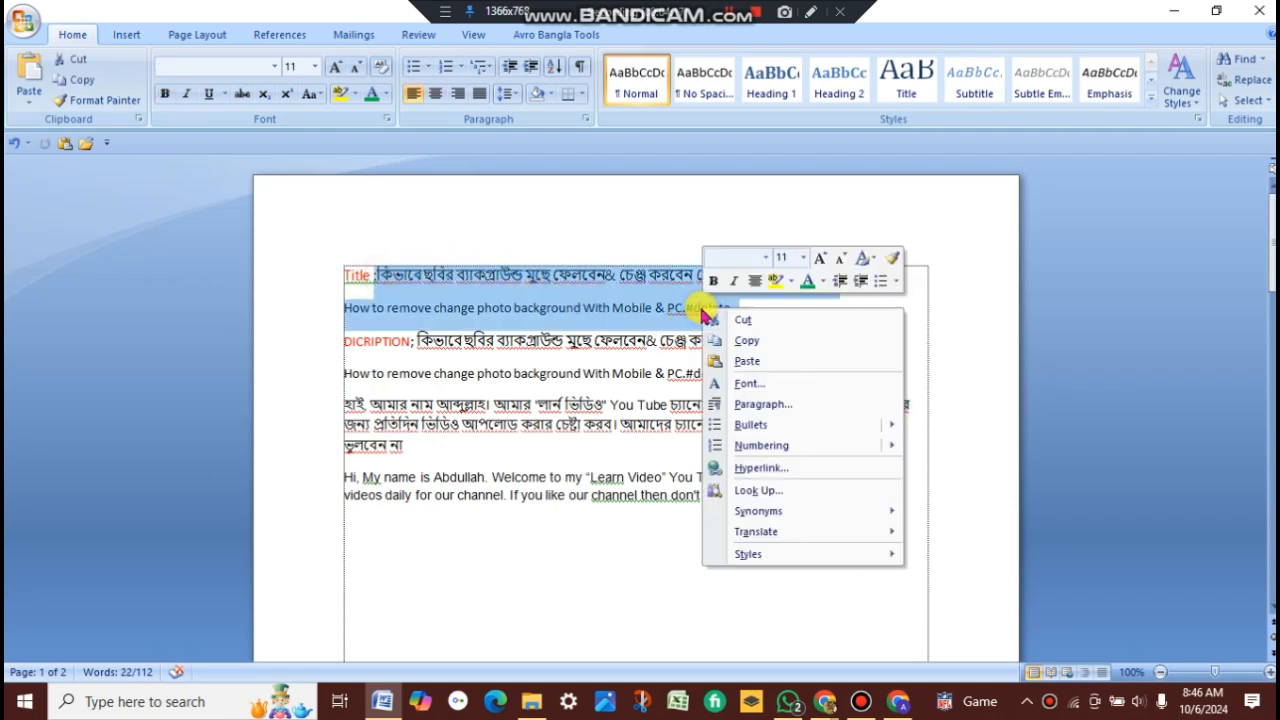
{"action": "left_click", "coordinate": [738, 344]}
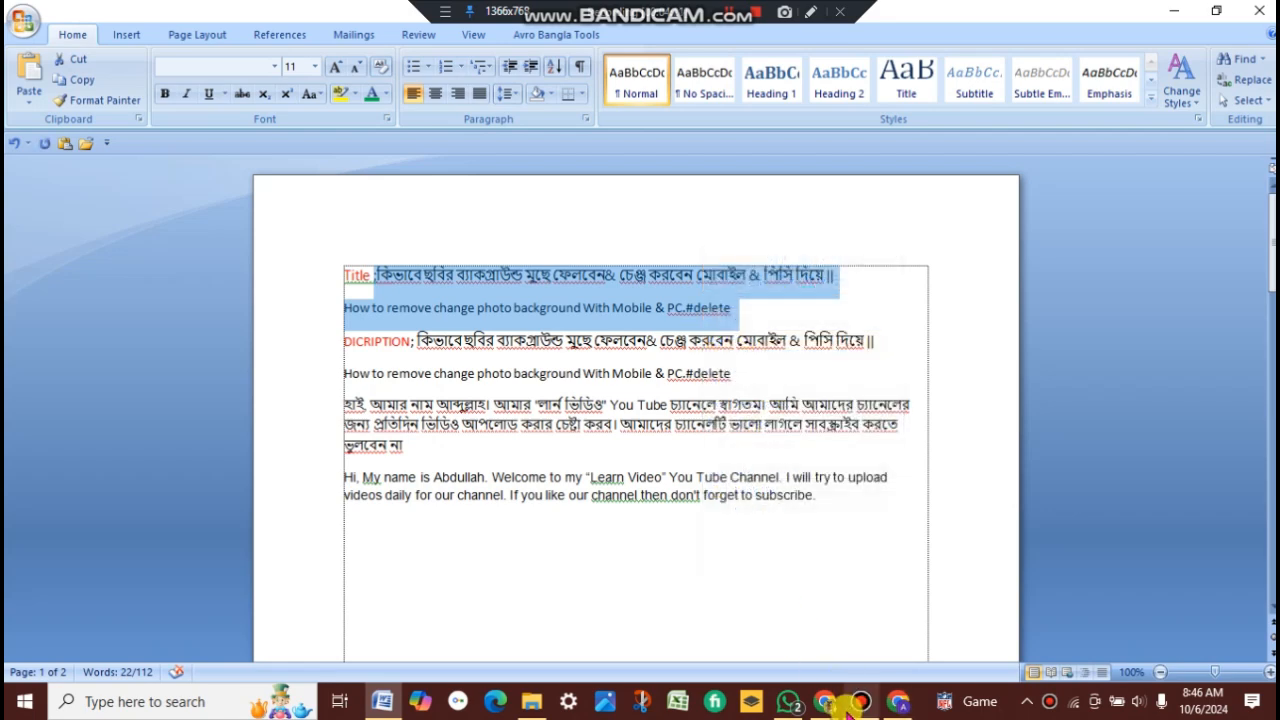
Step: Return to the upload dialog and paste the copied text over the video's title
{"action": "left_click", "coordinate": [897, 701]}
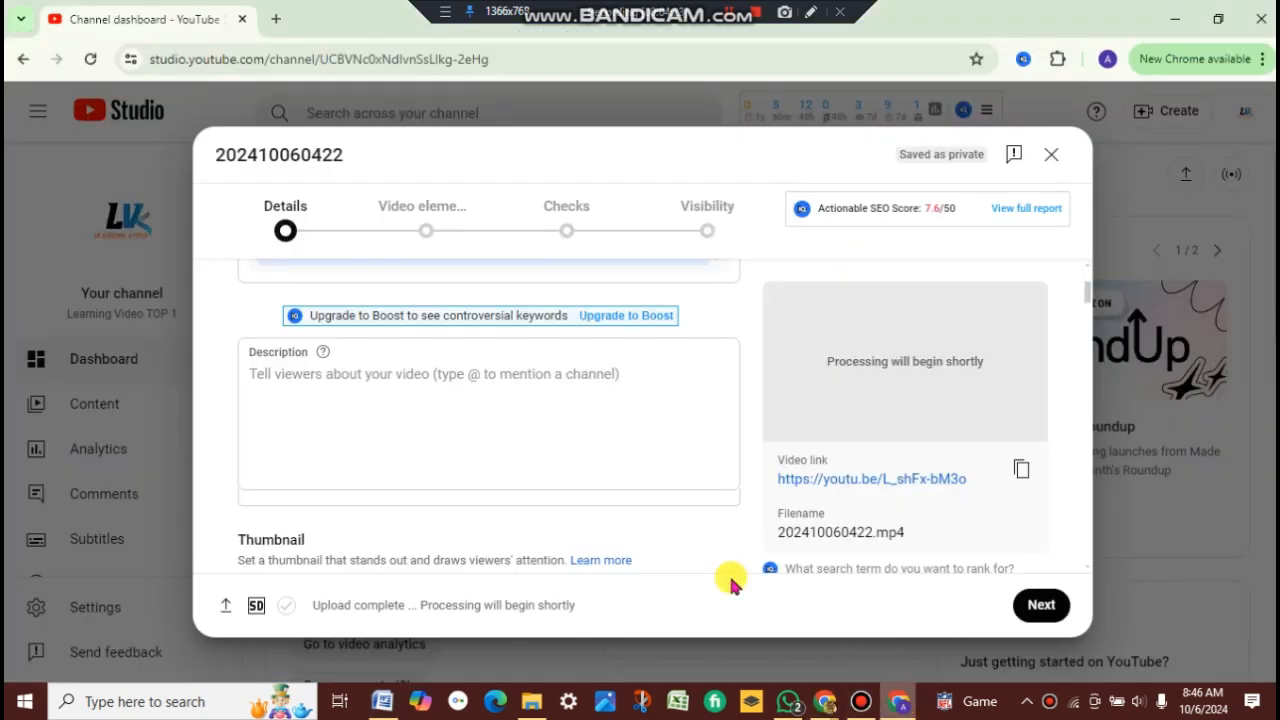
{"action": "scroll", "coordinate": [334, 428], "scroll_direction": "up", "scroll_amount": 3}
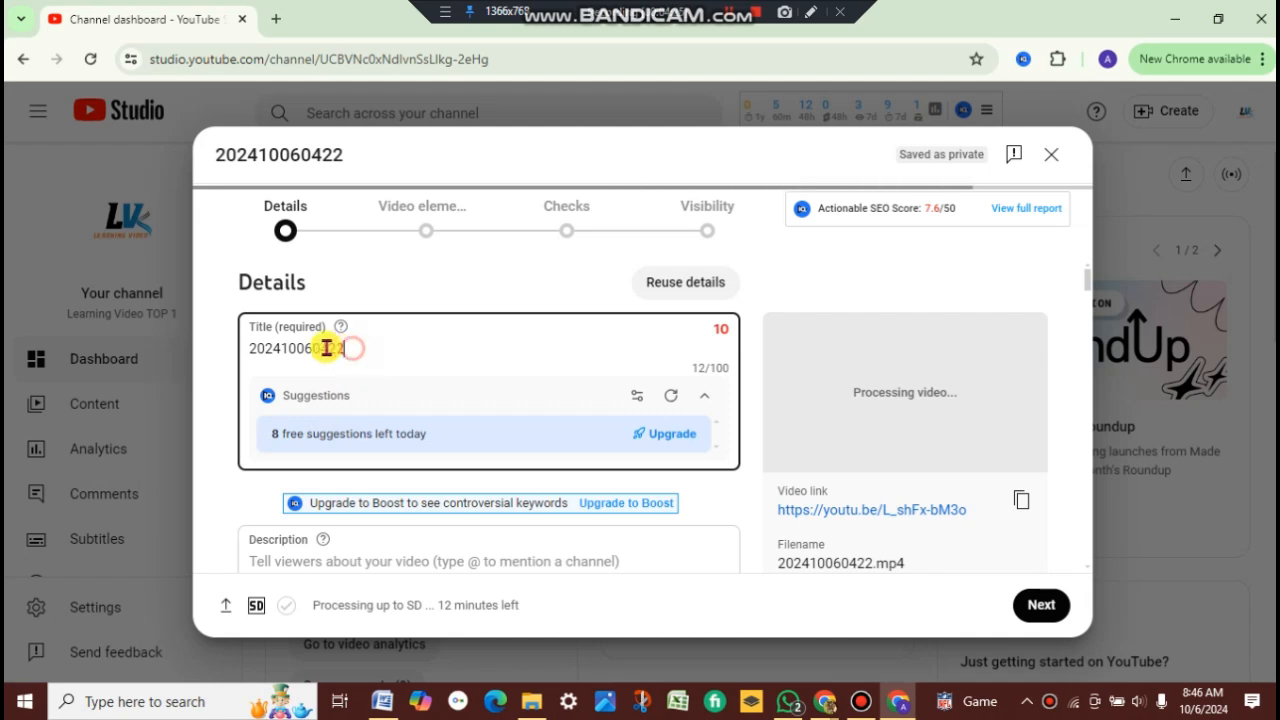
{"action": "left_click_drag", "start_coordinate": [345, 349], "coordinate": [245, 353]}
{"action": "right_click", "coordinate": [268, 352]}
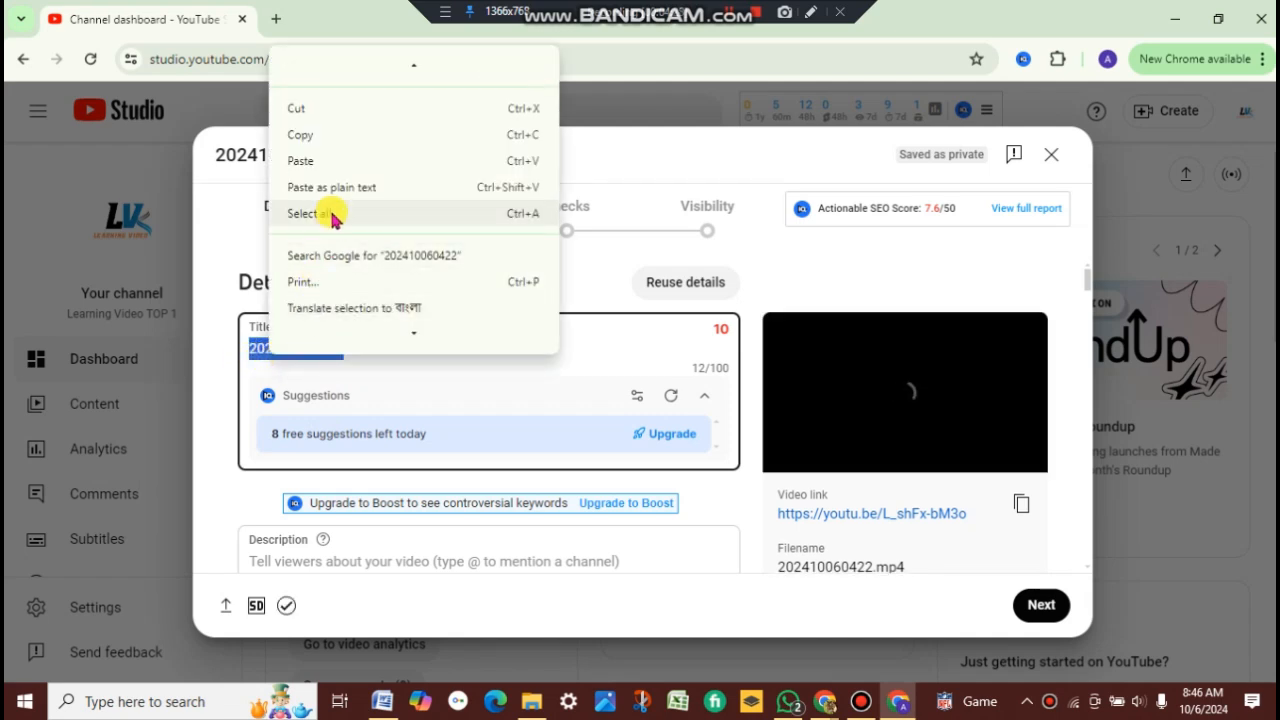
{"action": "left_click", "coordinate": [334, 162]}
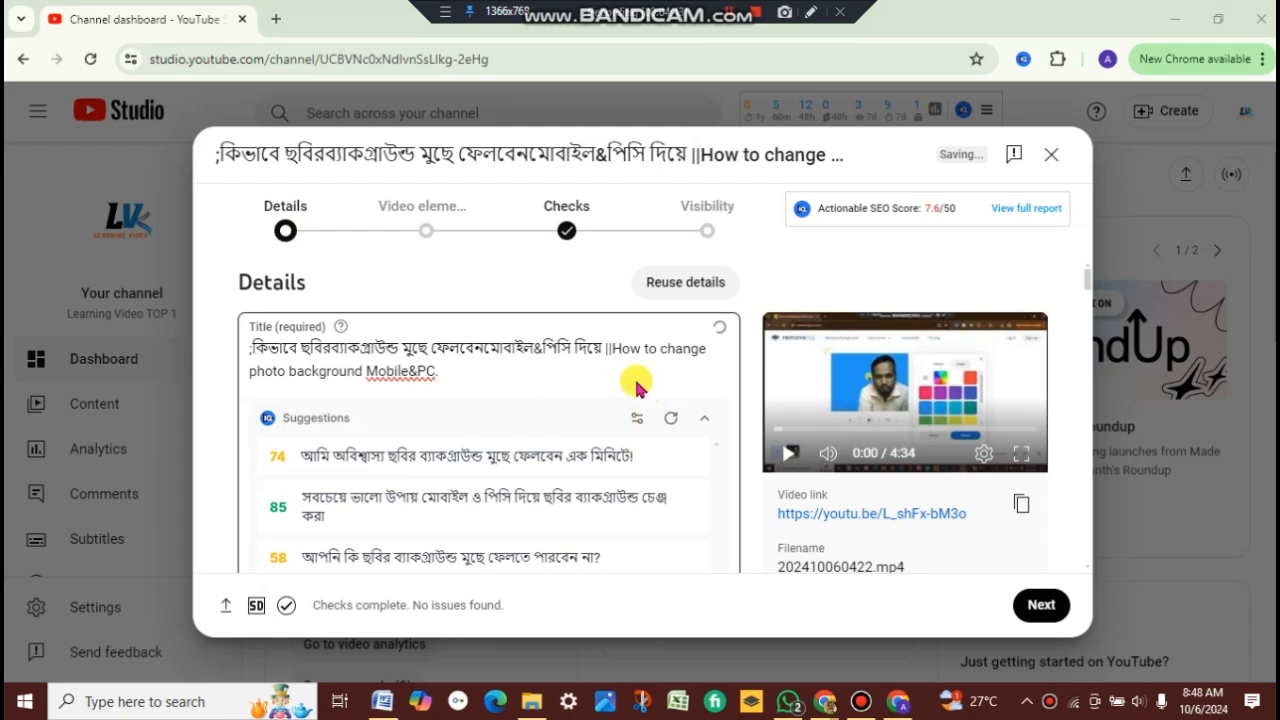
Step: Copy the description text in the Word document, from the Bengali line through the English welcome paragraph
{"action": "scroll", "coordinate": [495, 463], "scroll_direction": "down", "scroll_amount": 2}
{"action": "scroll", "coordinate": [495, 463], "scroll_direction": "down", "scroll_amount": 2}
{"action": "scroll", "coordinate": [495, 463], "scroll_direction": "up", "scroll_amount": 2}
{"action": "scroll", "coordinate": [495, 463], "scroll_direction": "down", "scroll_amount": 2}
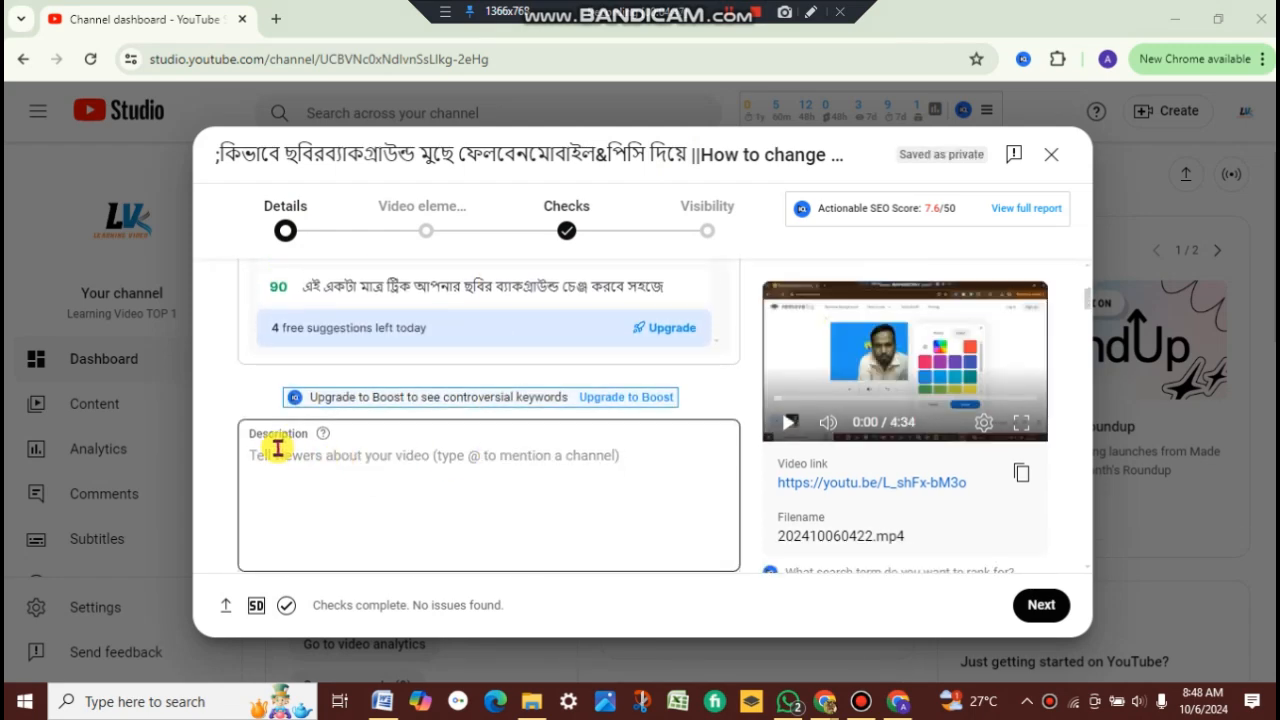
{"action": "scroll", "coordinate": [274, 447], "scroll_direction": "down", "scroll_amount": 2}
{"action": "scroll", "coordinate": [278, 445], "scroll_direction": "up", "scroll_amount": 1}
{"action": "scroll", "coordinate": [282, 443], "scroll_direction": "up", "scroll_amount": 1}
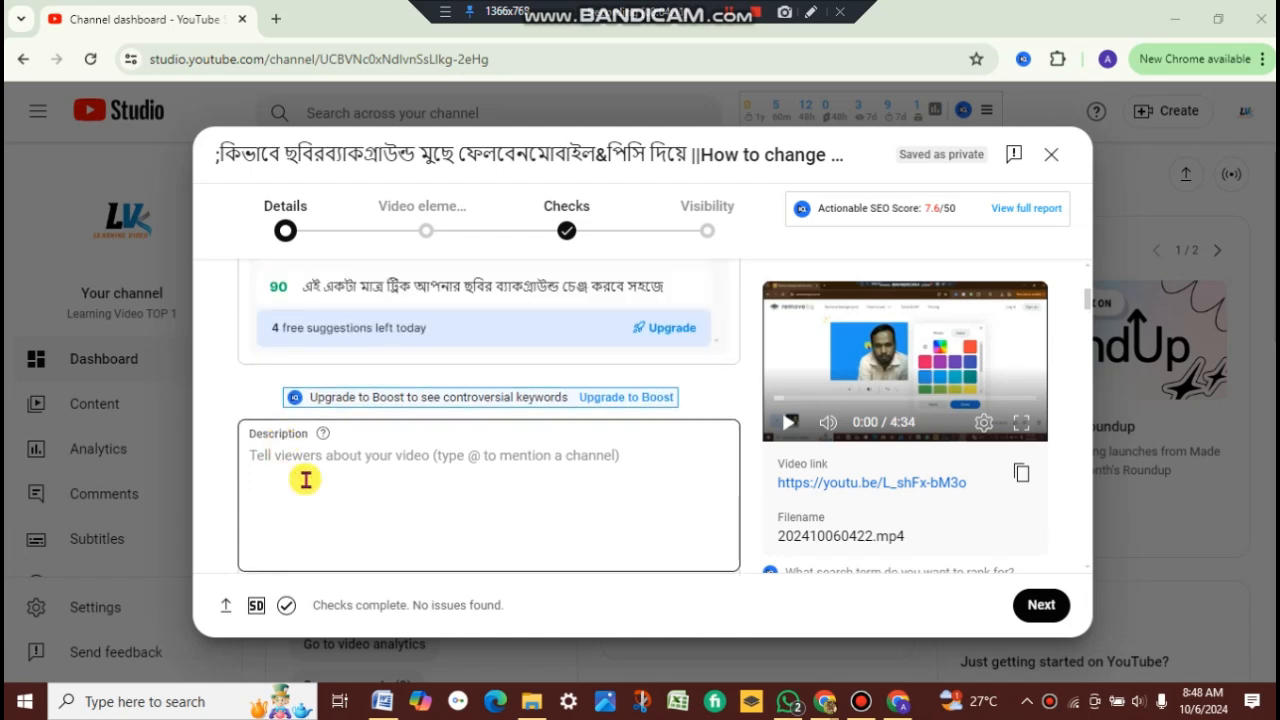
{"action": "left_click", "coordinate": [390, 703]}
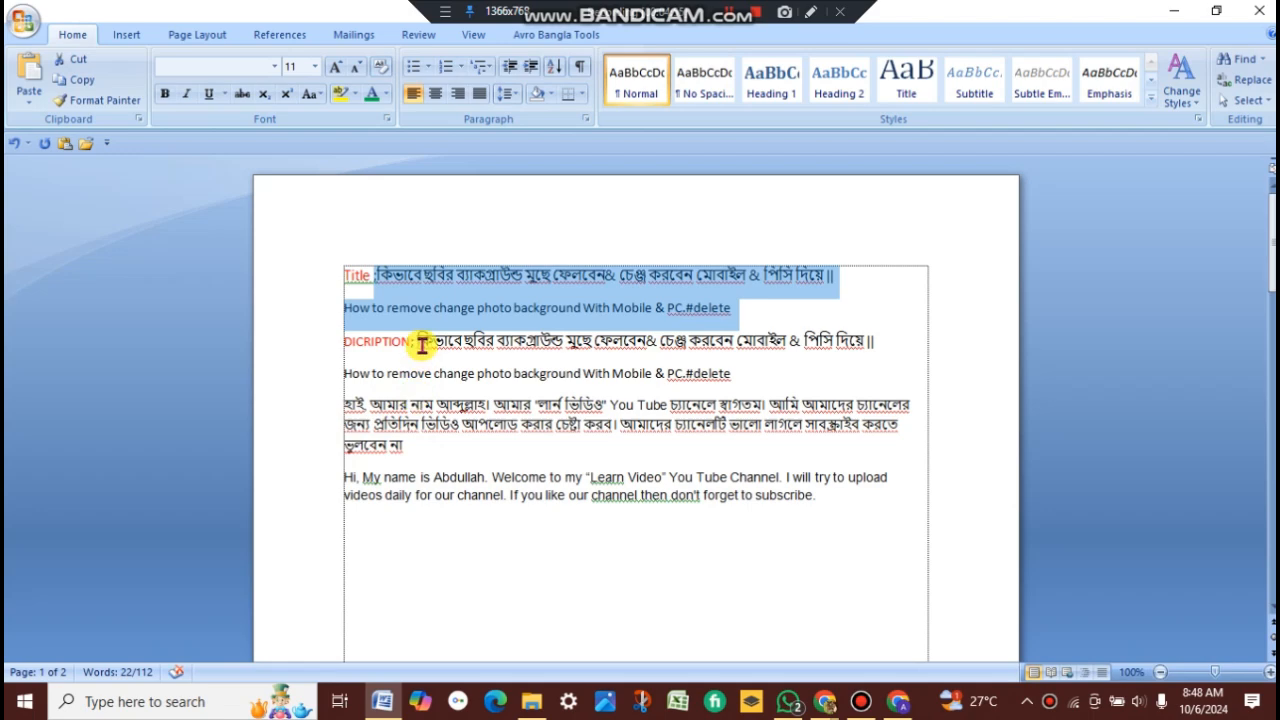
{"action": "left_click_drag", "start_coordinate": [416, 343], "coordinate": [791, 519]}
{"action": "right_click", "coordinate": [738, 495]}
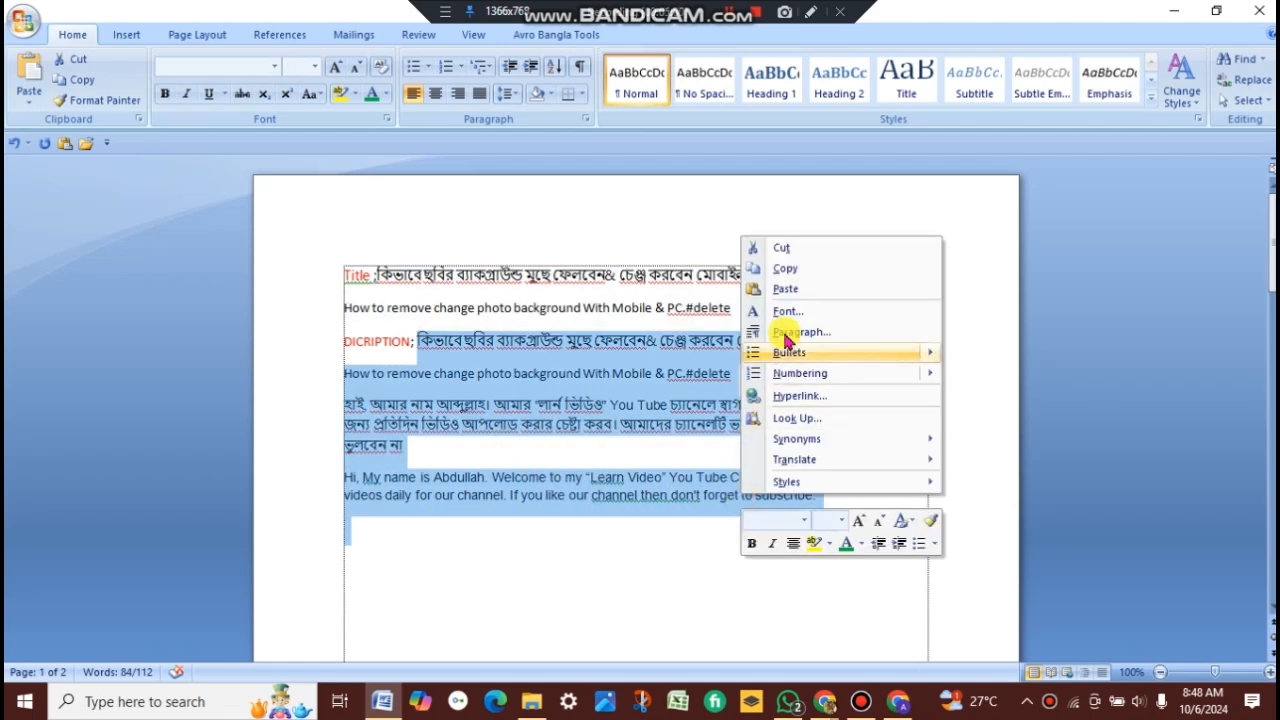
{"action": "left_click", "coordinate": [787, 269]}
{"action": "left_click", "coordinate": [888, 699]}
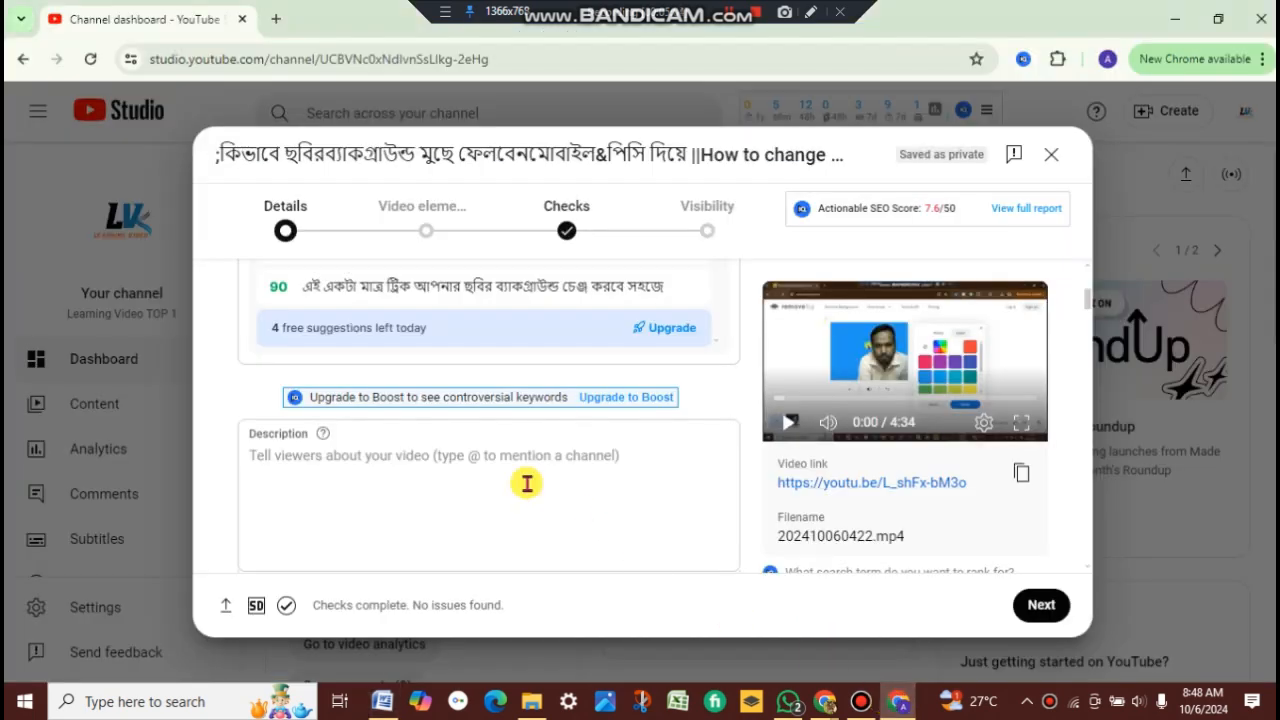
Step: Paste the copied Bengali and English text into the video's description field
{"action": "right_click", "coordinate": [297, 468]}
{"action": "left_click", "coordinate": [340, 260]}
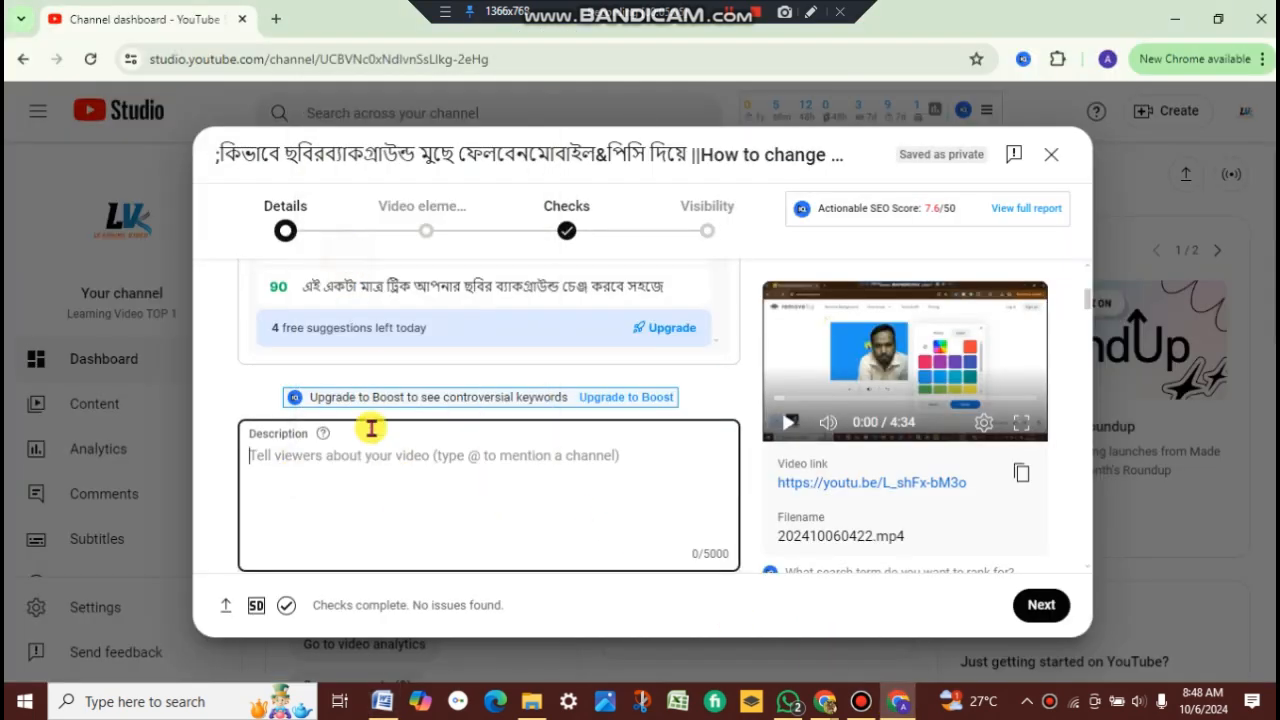
{"action": "scroll", "coordinate": [410, 496], "scroll_direction": "up", "scroll_amount": 2}
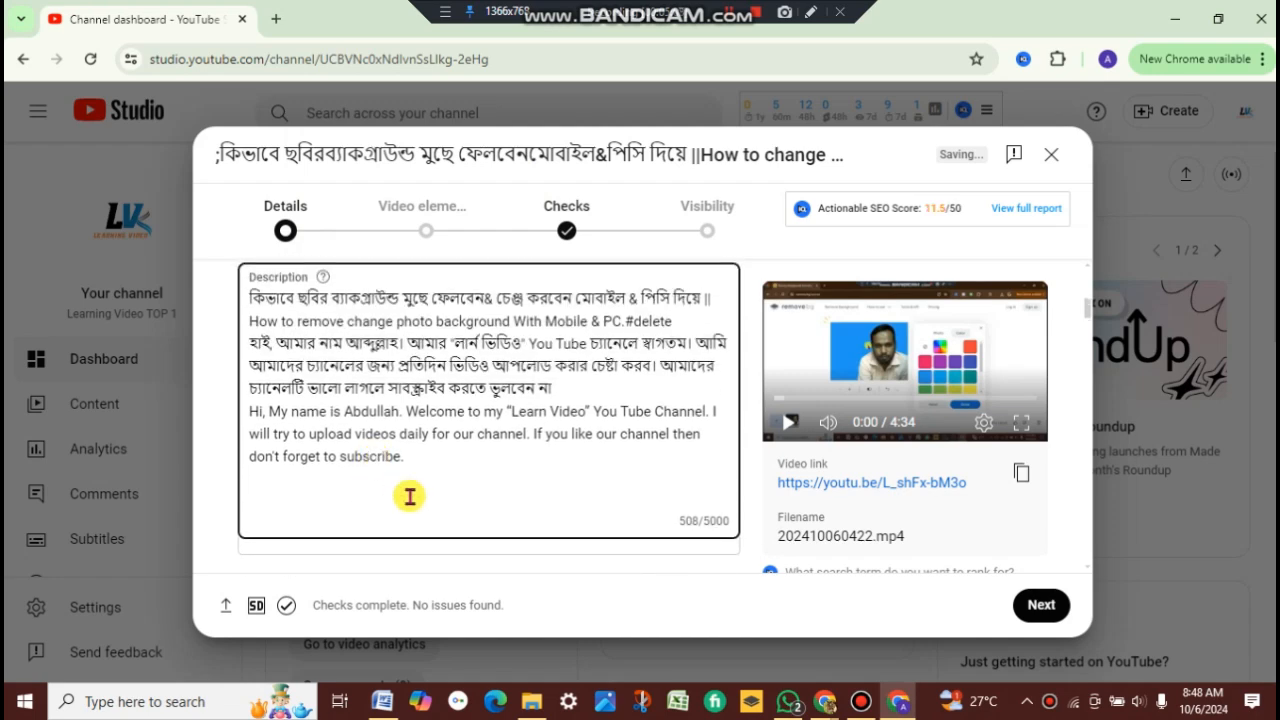
Step: Scroll through the details form to review the thumbnail, audience, automatic features and tags sections
{"action": "scroll", "coordinate": [394, 495], "scroll_direction": "down", "scroll_amount": 2}
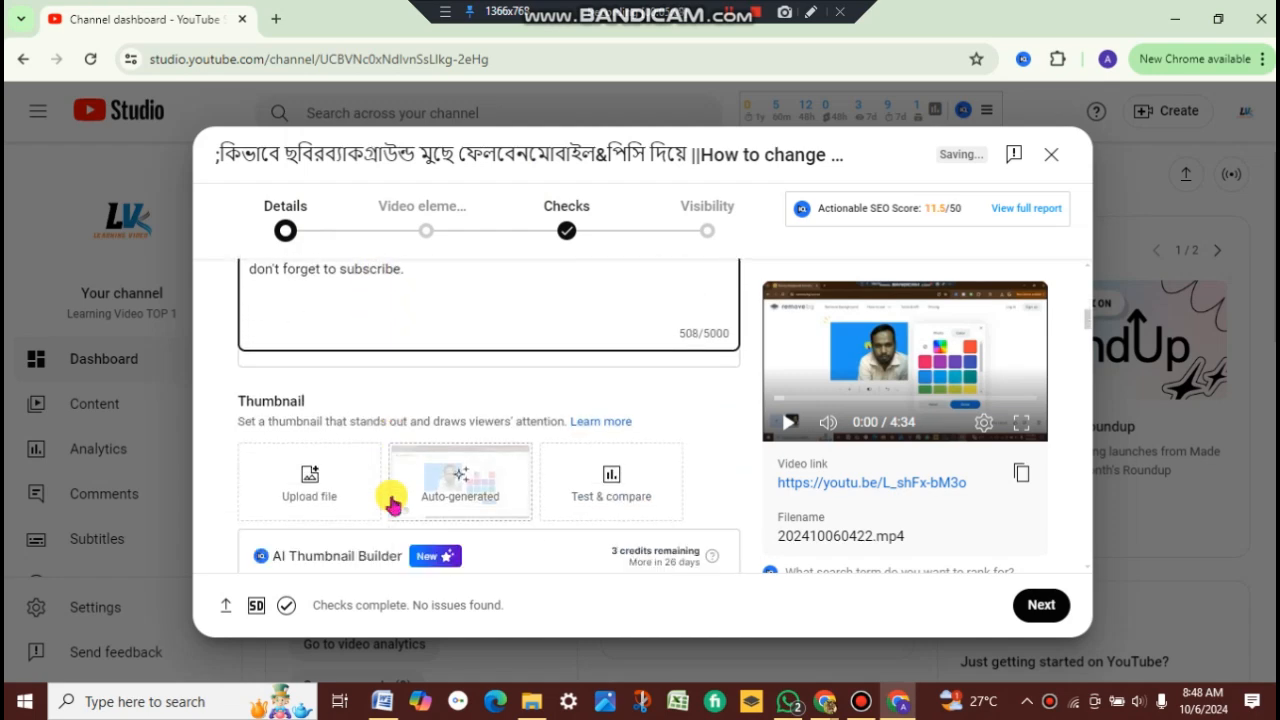
{"action": "scroll", "coordinate": [391, 503], "scroll_direction": "down", "scroll_amount": 10}
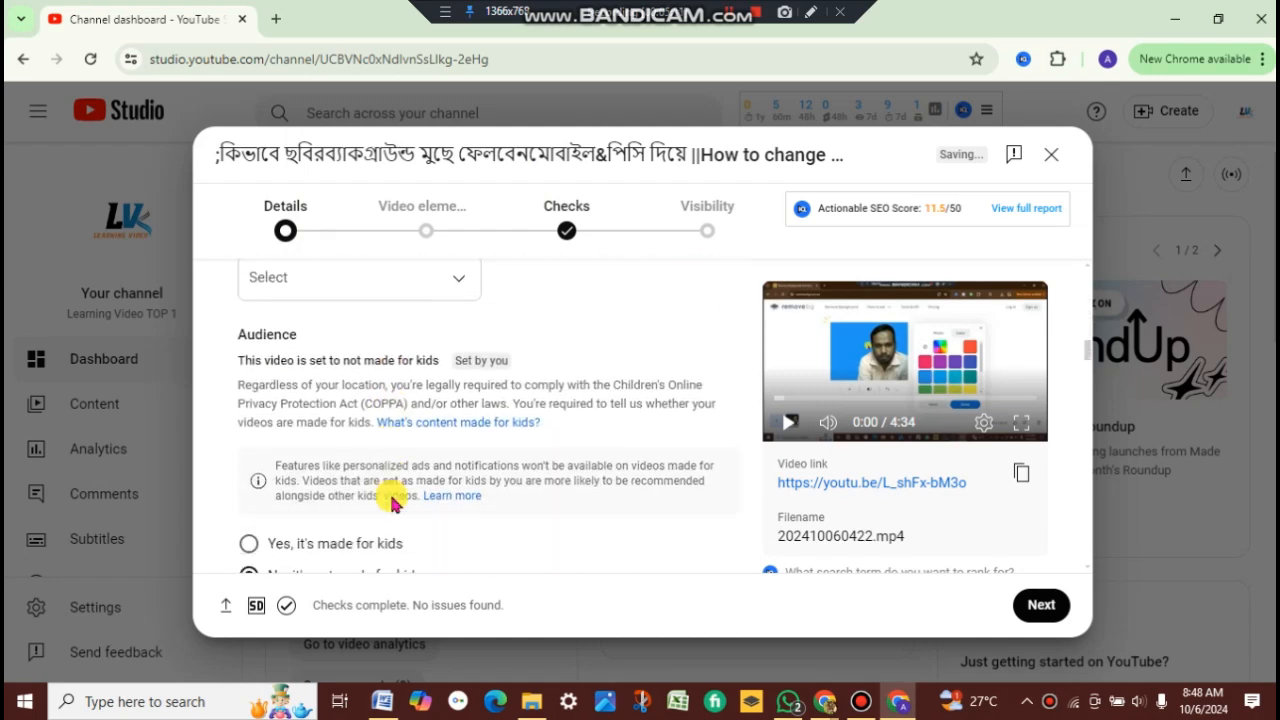
{"action": "scroll", "coordinate": [391, 500], "scroll_direction": "down", "scroll_amount": 15}
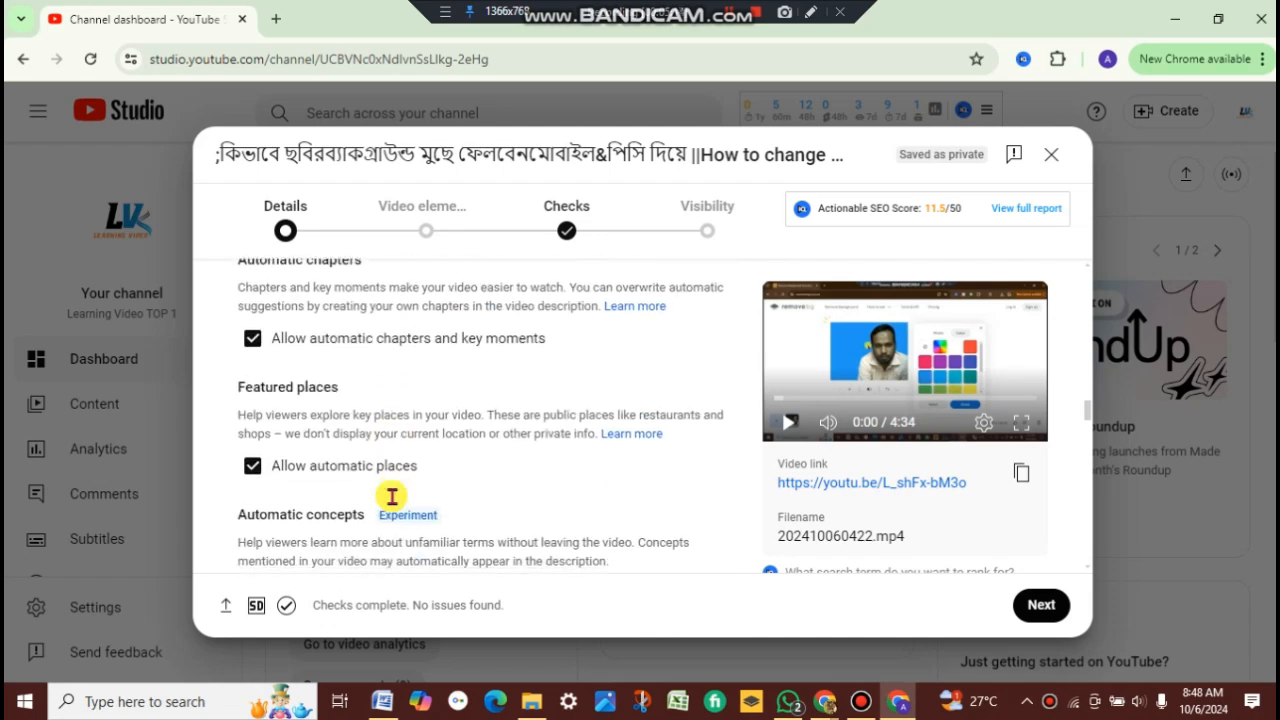
{"action": "scroll", "coordinate": [391, 497], "scroll_direction": "down", "scroll_amount": 2}
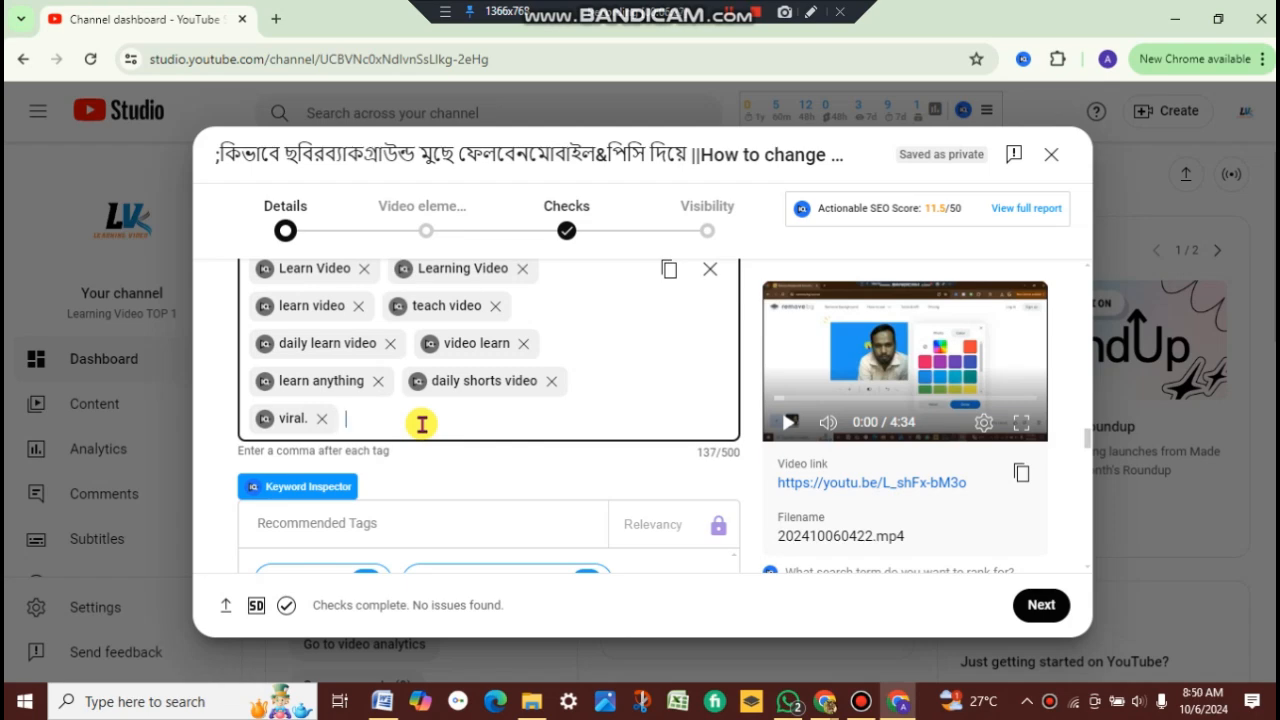
{"action": "scroll", "coordinate": [422, 424], "scroll_direction": "up", "scroll_amount": 8}
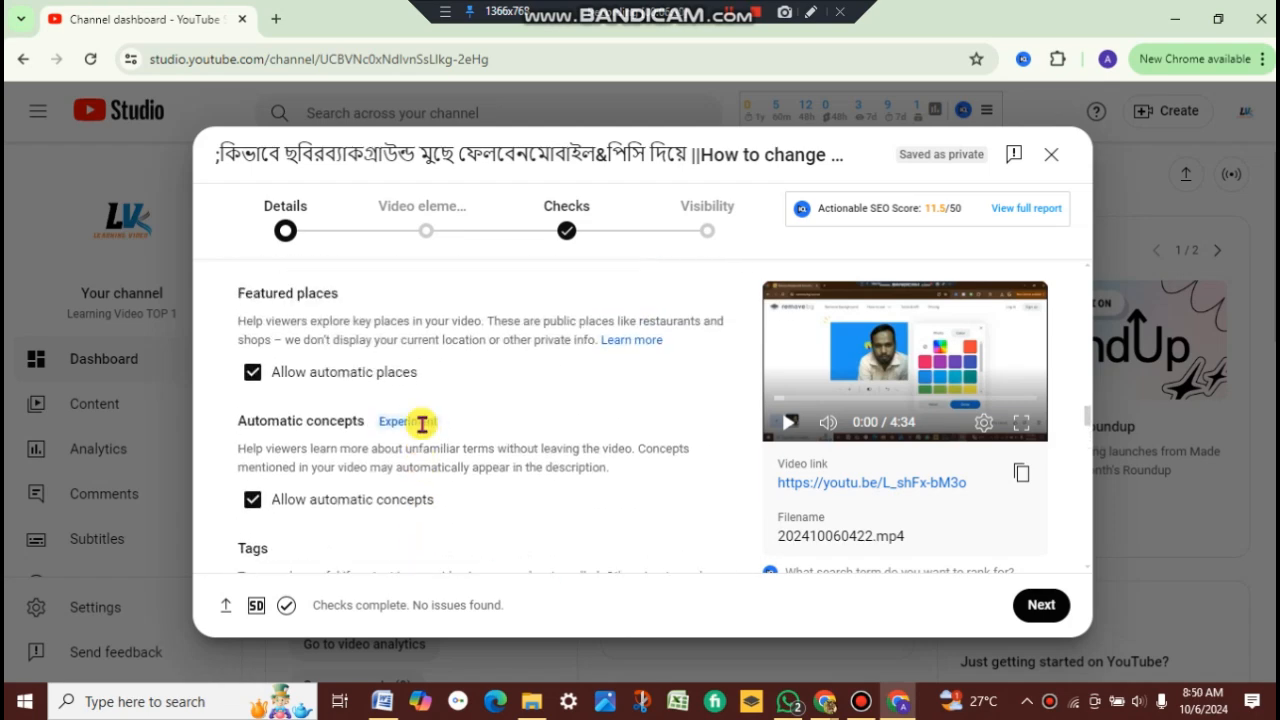
{"action": "scroll", "coordinate": [422, 424], "scroll_direction": "up", "scroll_amount": 2}
{"action": "scroll", "coordinate": [423, 422], "scroll_direction": "down", "scroll_amount": 5}
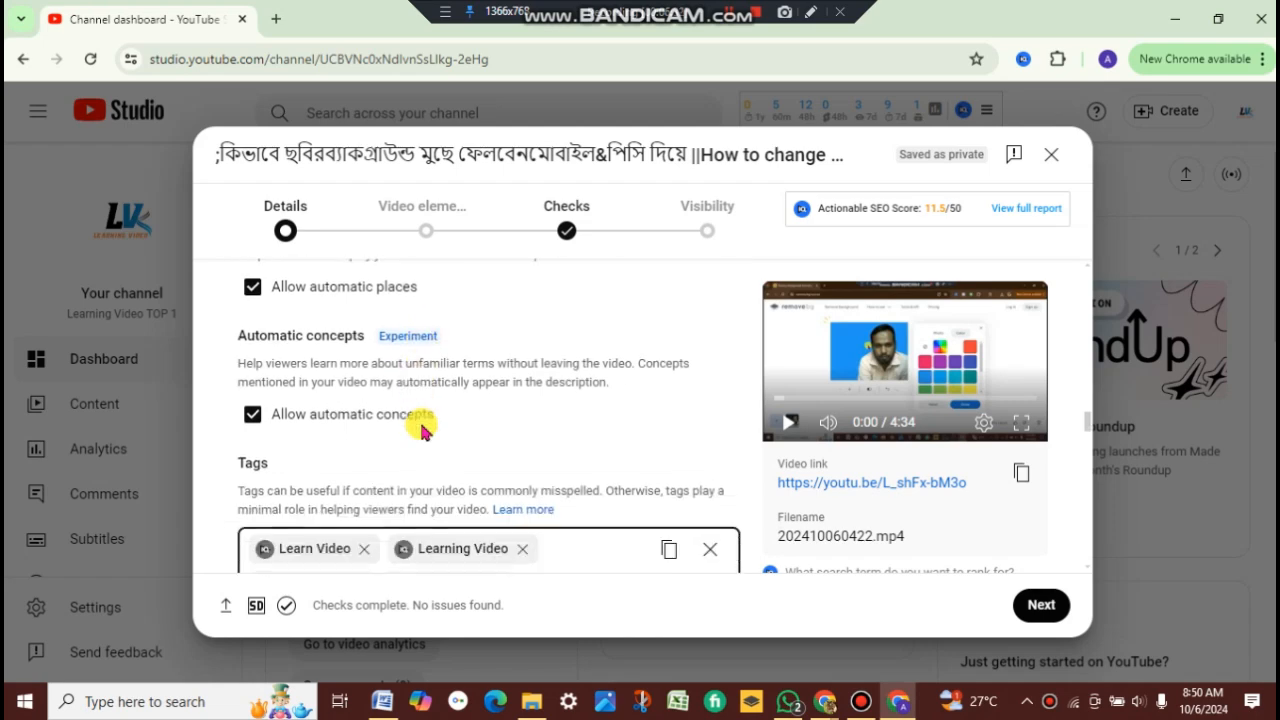
{"action": "scroll", "coordinate": [545, 350], "scroll_direction": "down", "scroll_amount": 2}
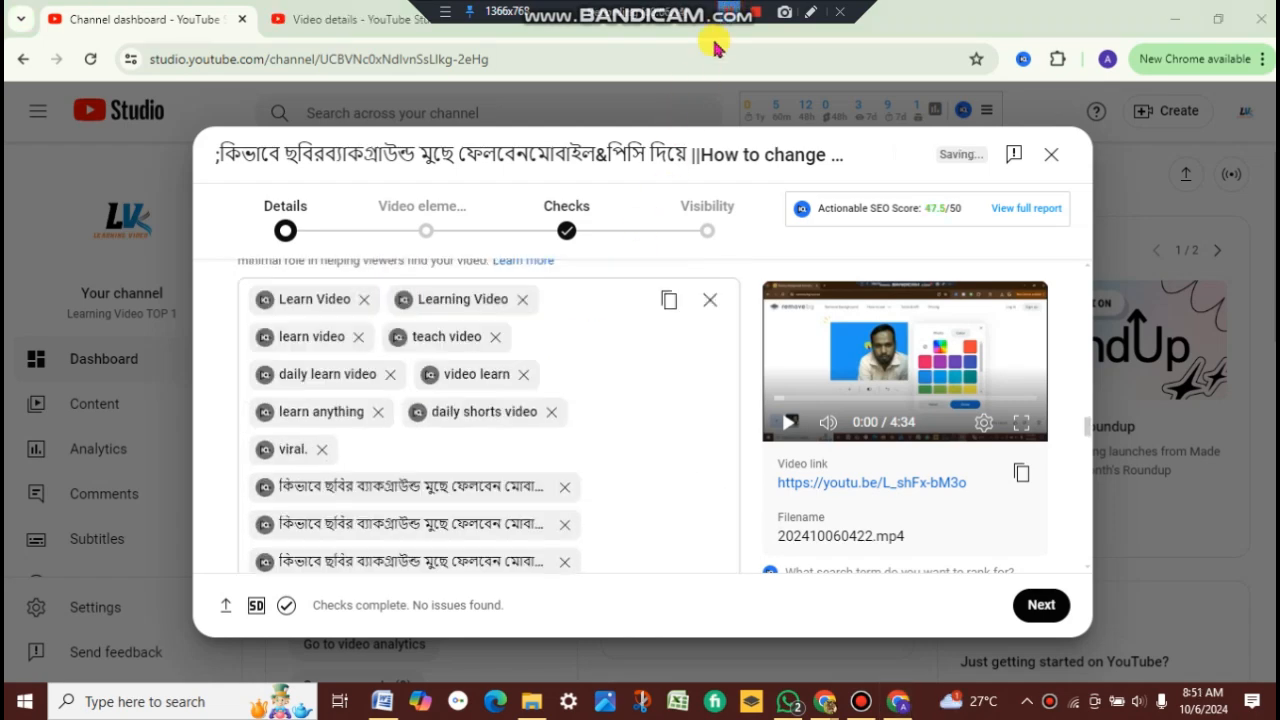
{"action": "scroll", "coordinate": [551, 344], "scroll_direction": "down", "scroll_amount": 3}
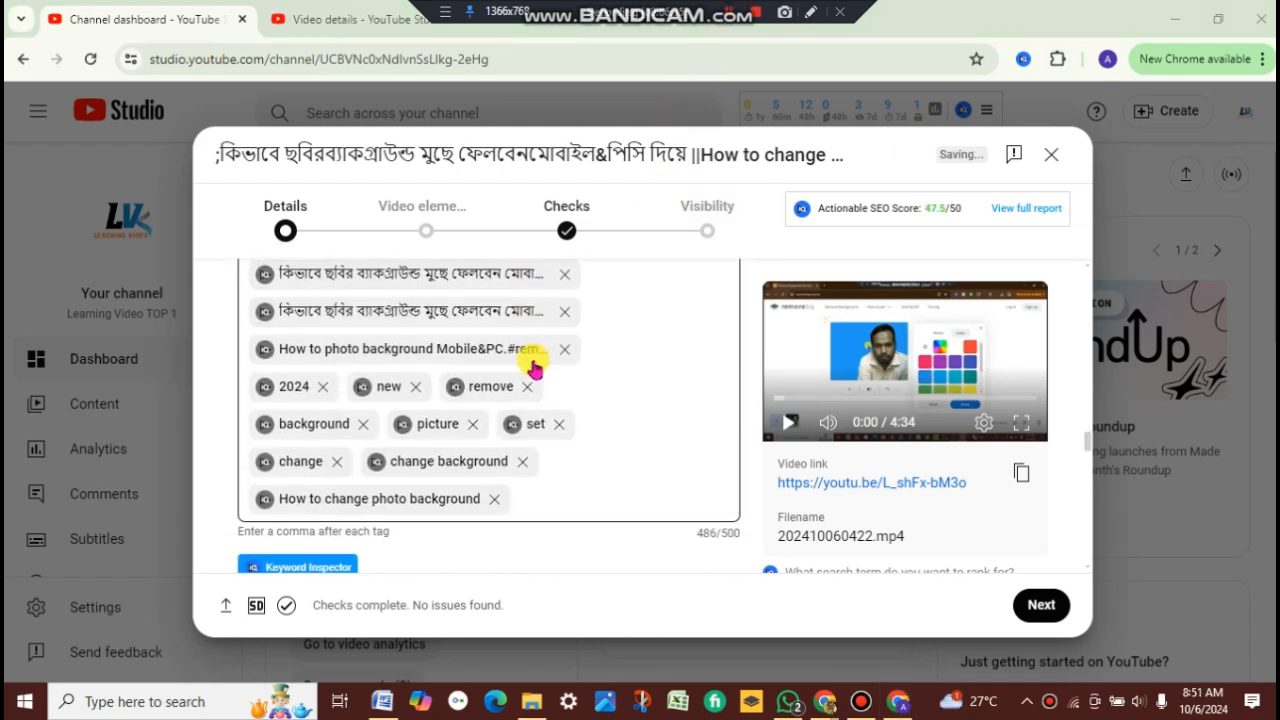
{"action": "scroll", "coordinate": [533, 370], "scroll_direction": "up", "scroll_amount": 4}
{"action": "scroll", "coordinate": [531, 363], "scroll_direction": "down", "scroll_amount": 8}
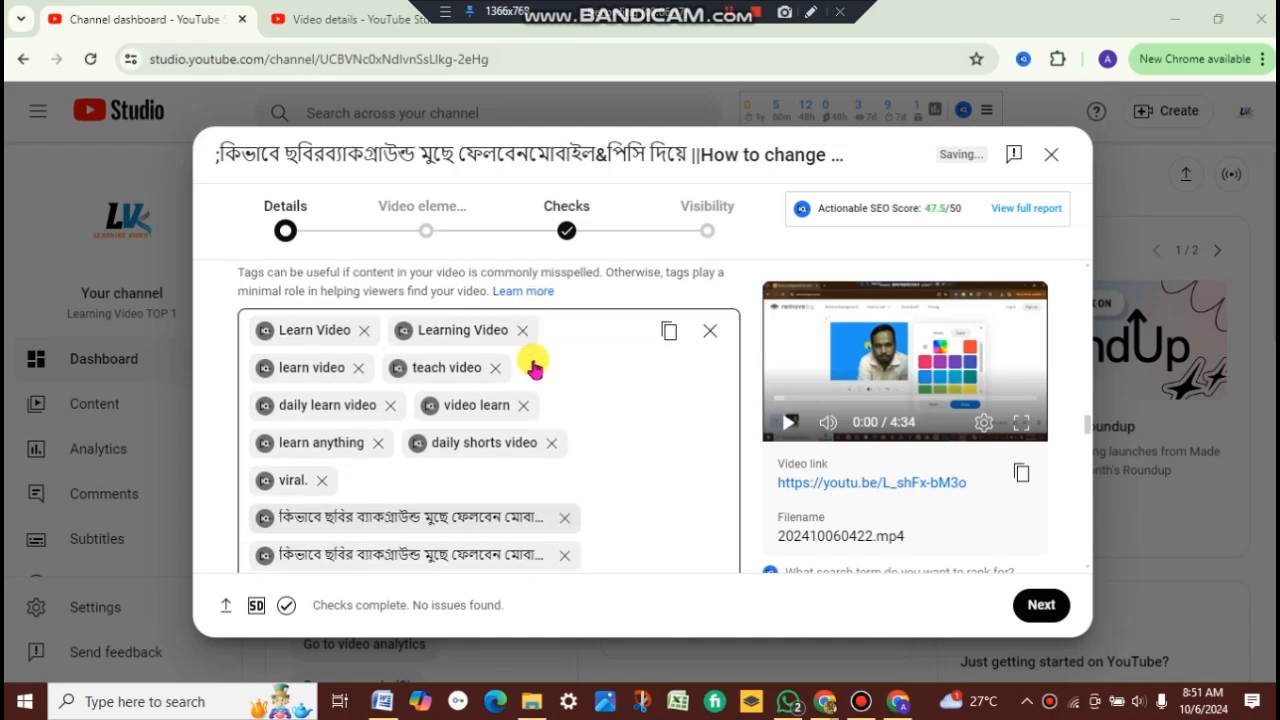
{"action": "scroll", "coordinate": [491, 462], "scroll_direction": "up", "scroll_amount": 1}
Step: Review the remaining detail settings, from the recommended tags down to paid promotion and altered content
{"action": "scroll", "coordinate": [491, 466], "scroll_direction": "down", "scroll_amount": 5}
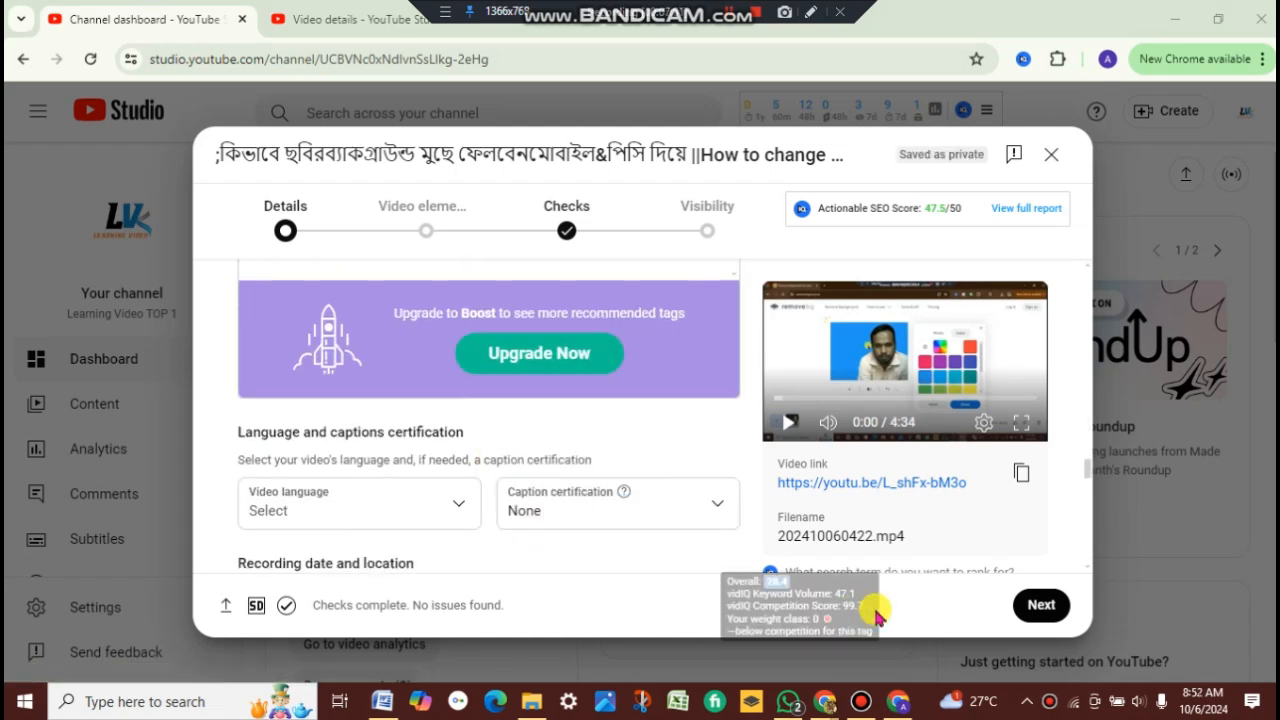
{"action": "scroll", "coordinate": [606, 466], "scroll_direction": "down", "scroll_amount": 2}
{"action": "scroll", "coordinate": [606, 466], "scroll_direction": "up", "scroll_amount": 6}
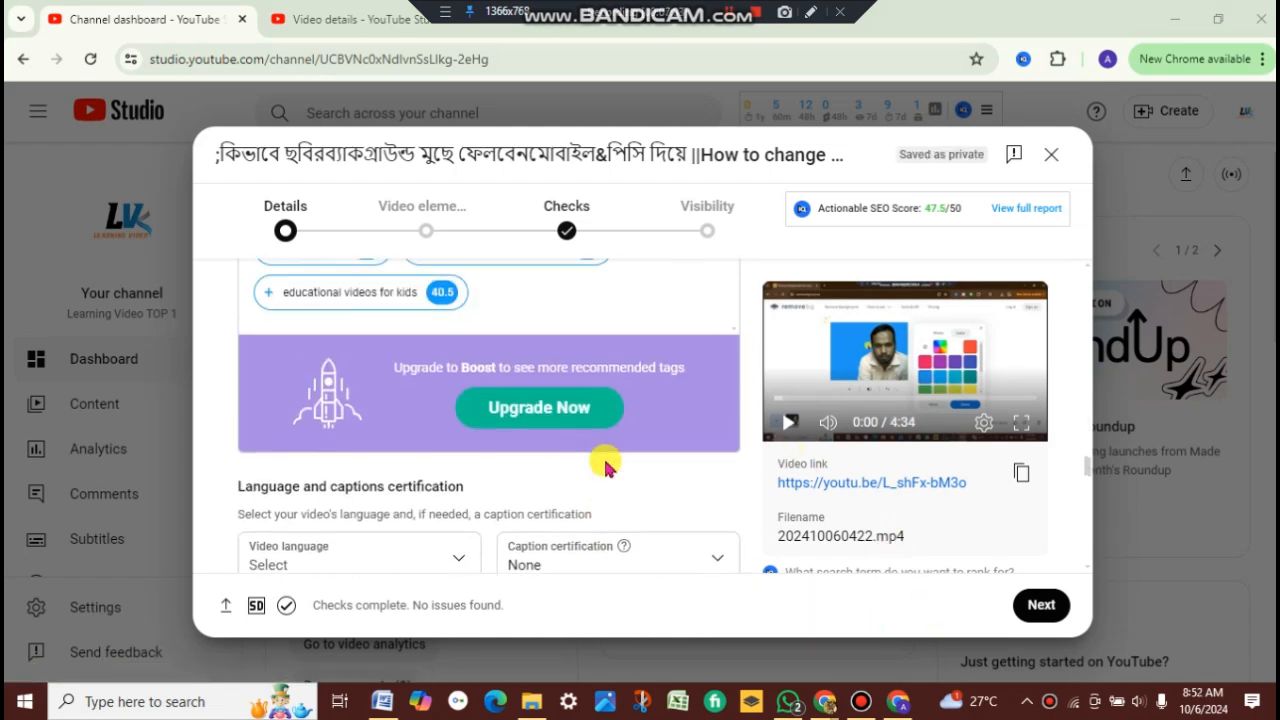
{"action": "scroll", "coordinate": [606, 466], "scroll_direction": "up", "scroll_amount": 2}
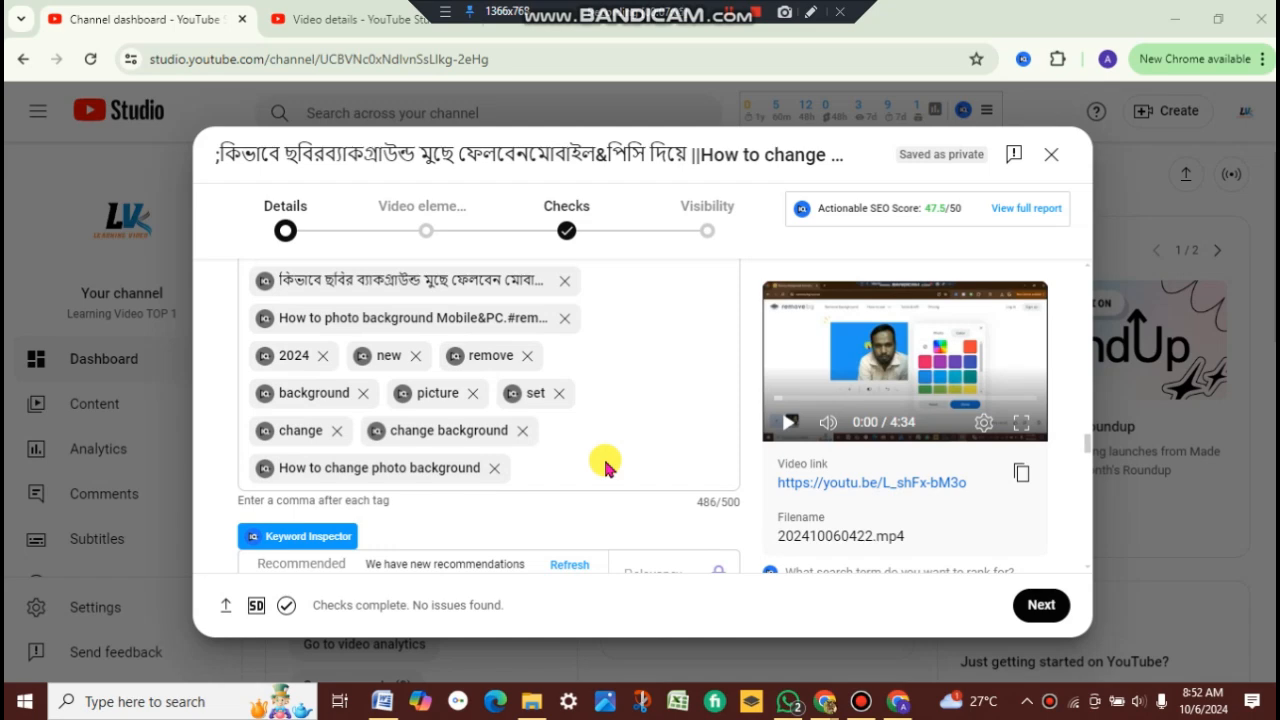
{"action": "scroll", "coordinate": [606, 466], "scroll_direction": "up", "scroll_amount": 3}
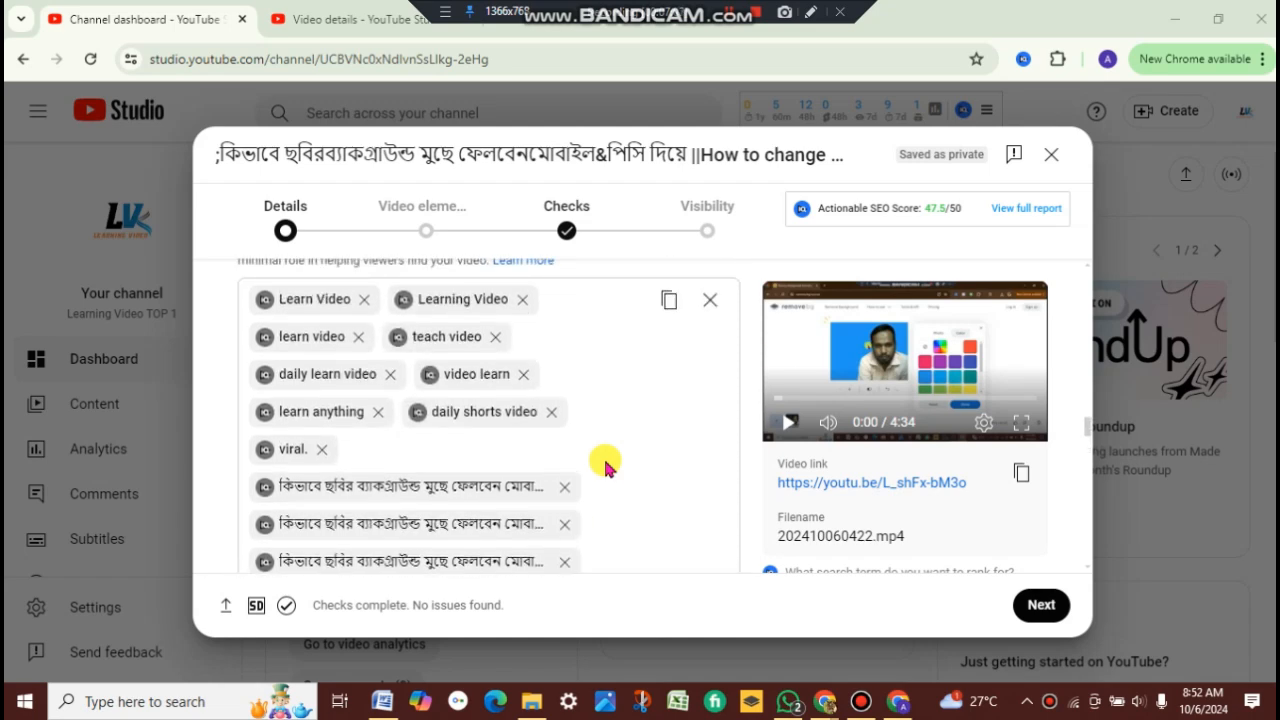
{"action": "scroll", "coordinate": [606, 466], "scroll_direction": "up", "scroll_amount": 3}
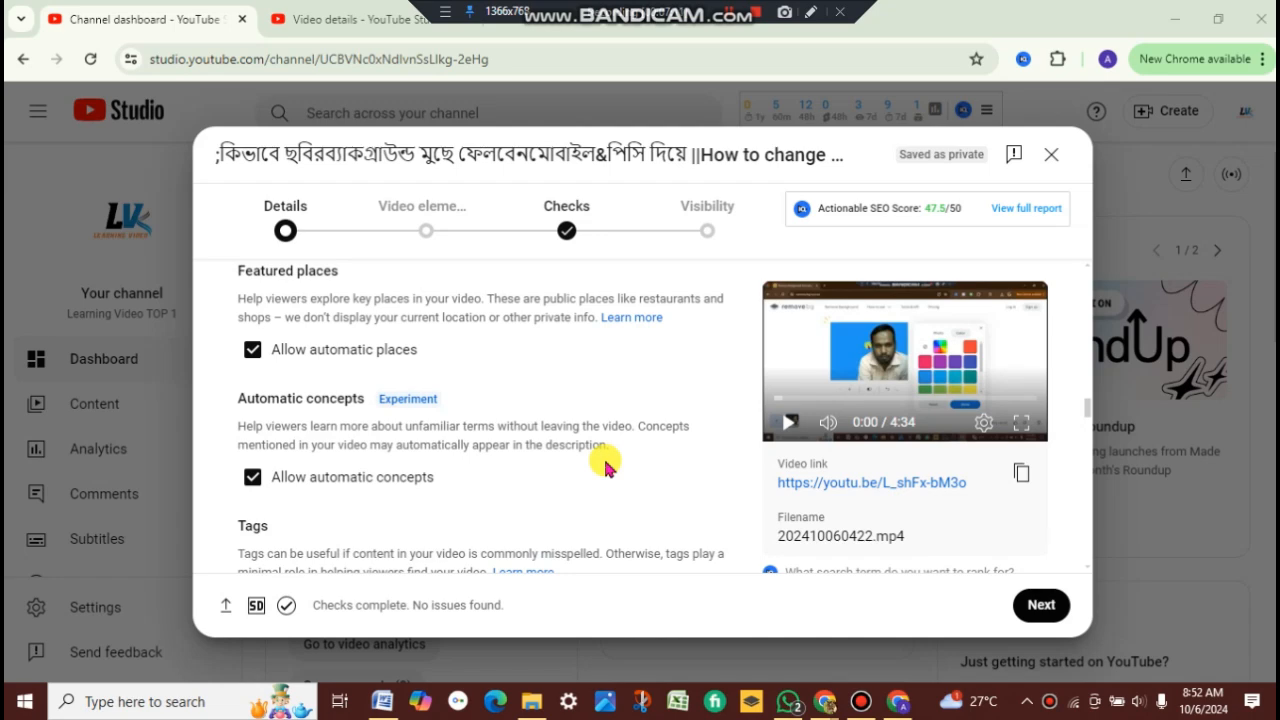
{"action": "scroll", "coordinate": [606, 466], "scroll_direction": "up", "scroll_amount": 5}
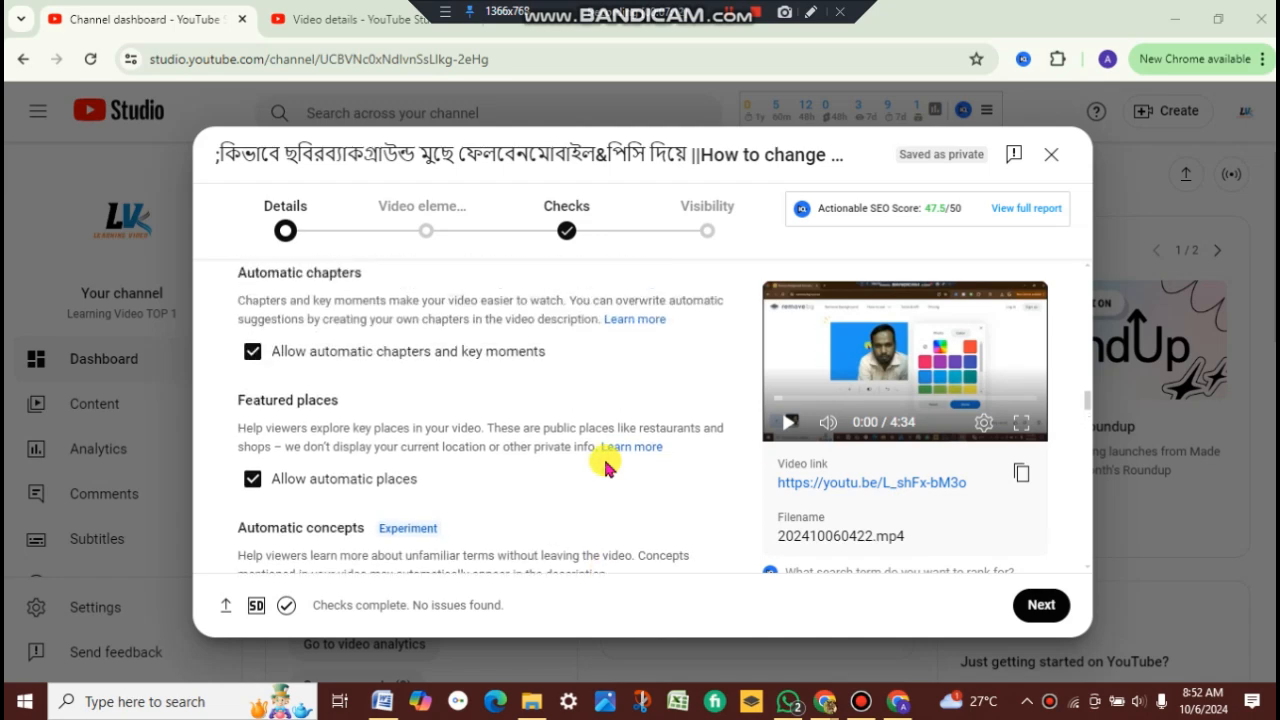
{"action": "scroll", "coordinate": [286, 471], "scroll_direction": "down", "scroll_amount": 3}
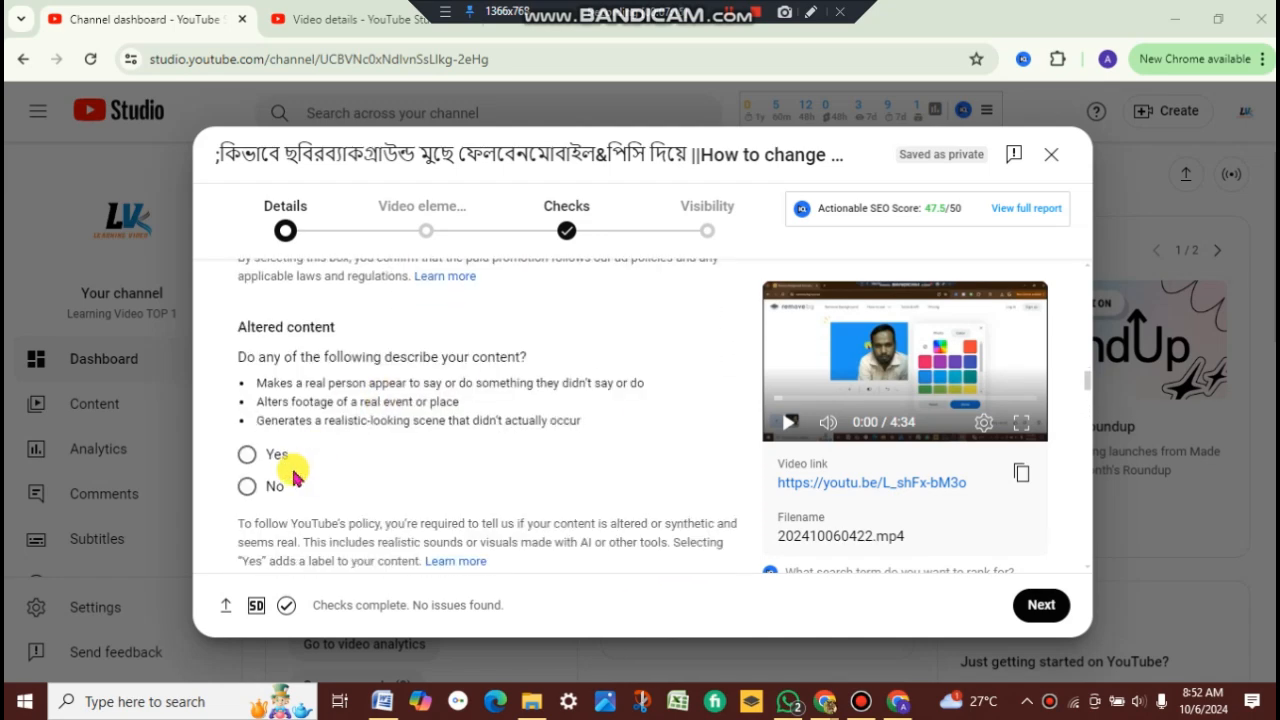
{"action": "scroll", "coordinate": [290, 468], "scroll_direction": "up", "scroll_amount": 6}
{"action": "scroll", "coordinate": [303, 481], "scroll_direction": "up", "scroll_amount": 1}
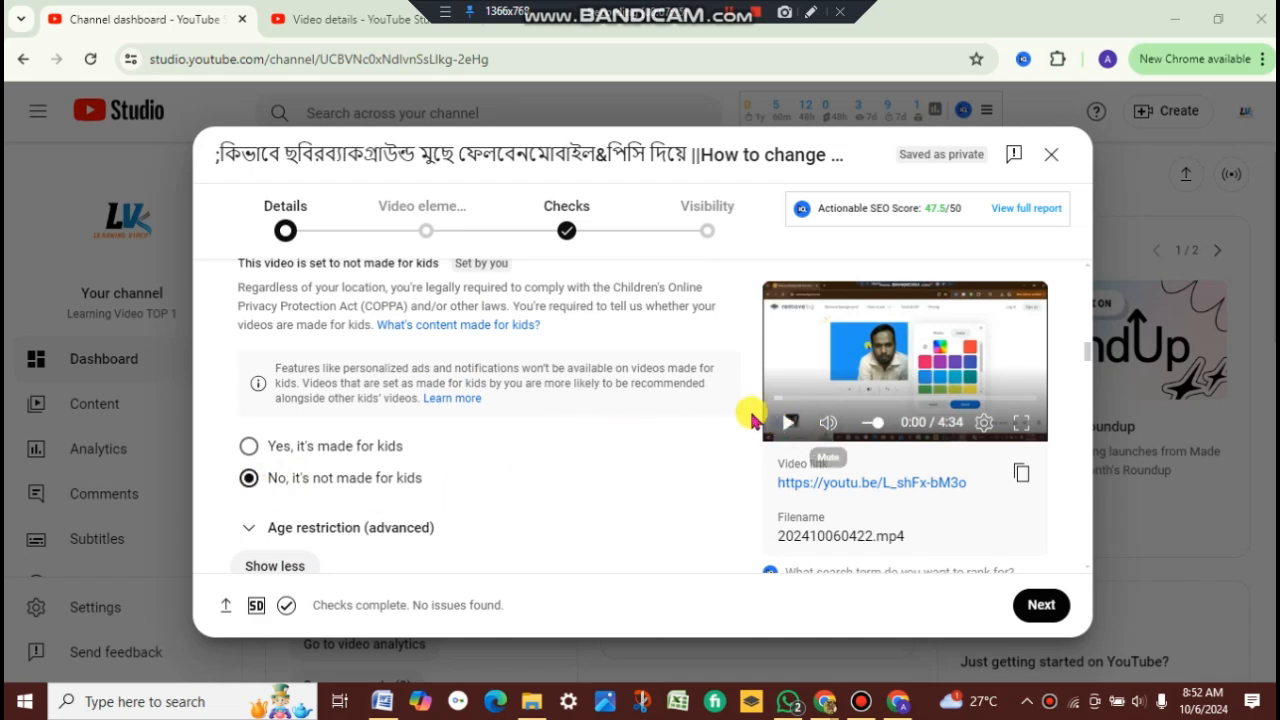
{"action": "scroll", "coordinate": [678, 428], "scroll_direction": "down", "scroll_amount": 1}
{"action": "scroll", "coordinate": [640, 432], "scroll_direction": "down", "scroll_amount": 3}
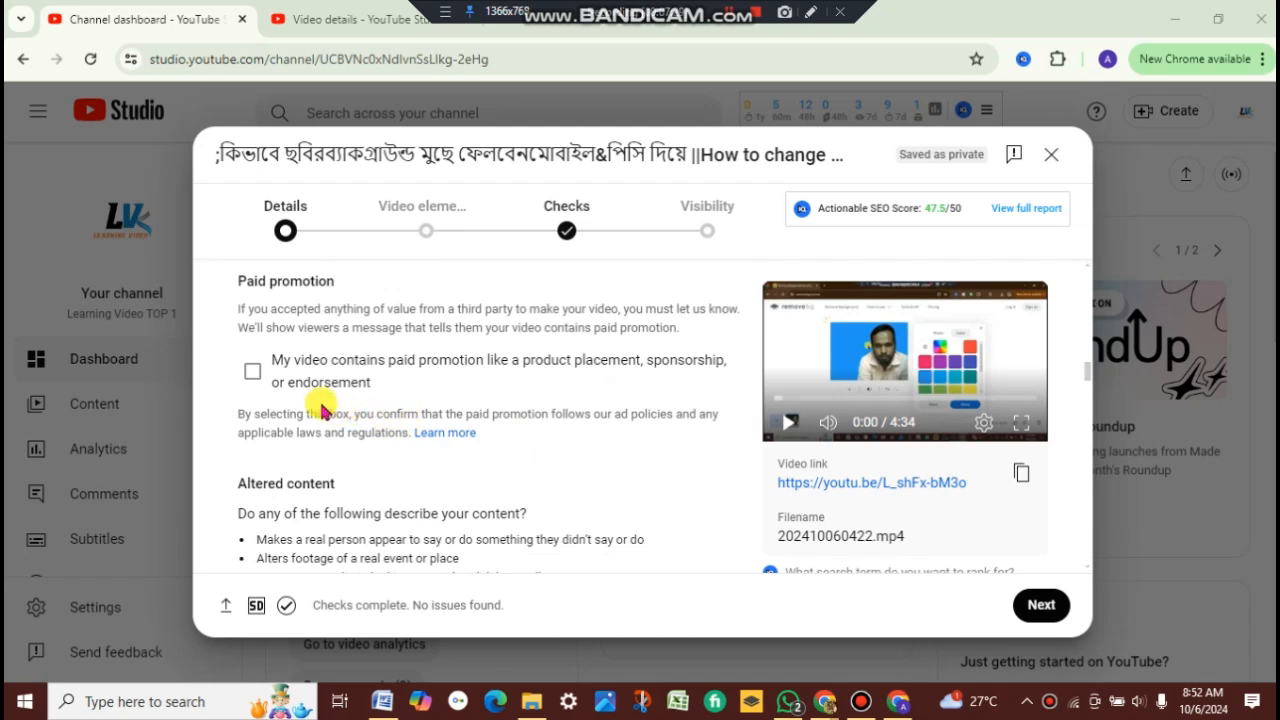
{"action": "scroll", "coordinate": [703, 489], "scroll_direction": "down", "scroll_amount": 2}
Step: Advance from the details page to the Video elements step of the upload
{"action": "left_click", "coordinate": [1038, 606]}
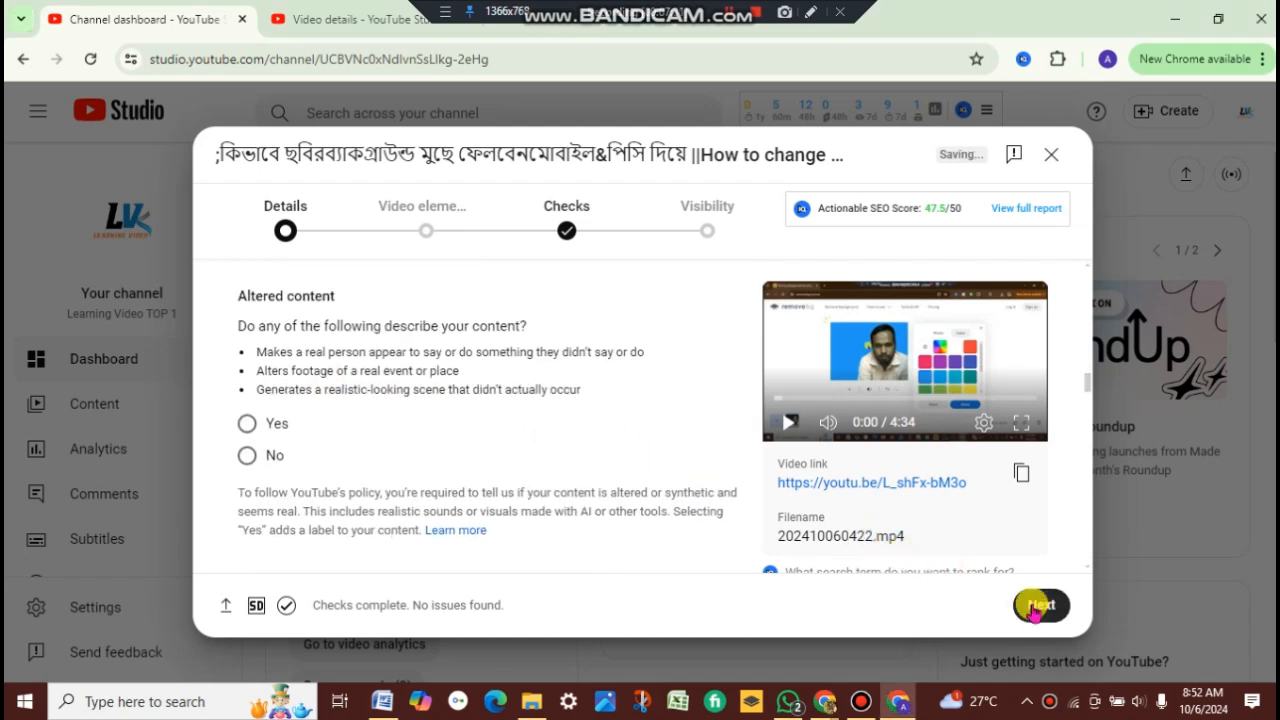
{"action": "scroll", "coordinate": [674, 471], "scroll_direction": "up", "scroll_amount": 2}
{"action": "left_click", "coordinate": [1030, 610]}
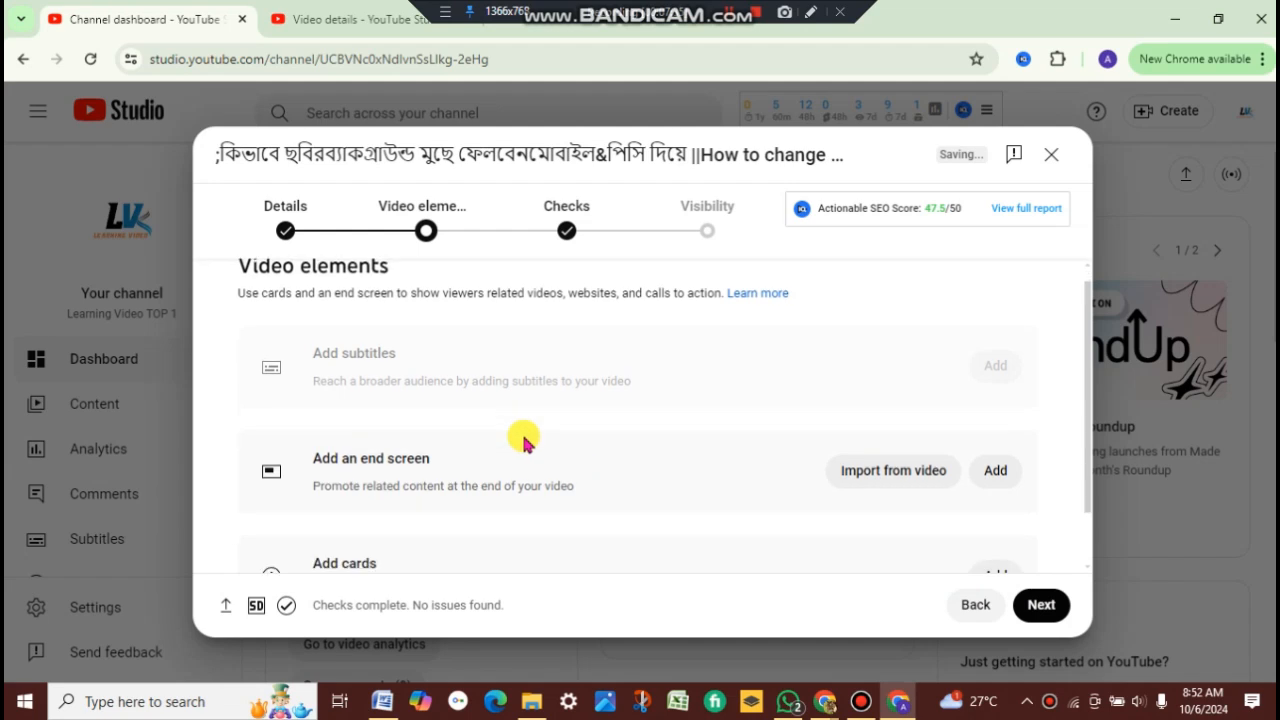
Step: Add a video card linking to the channel's background-removal video and save the cards
{"action": "scroll", "coordinate": [590, 450], "scroll_direction": "down", "scroll_amount": 1}
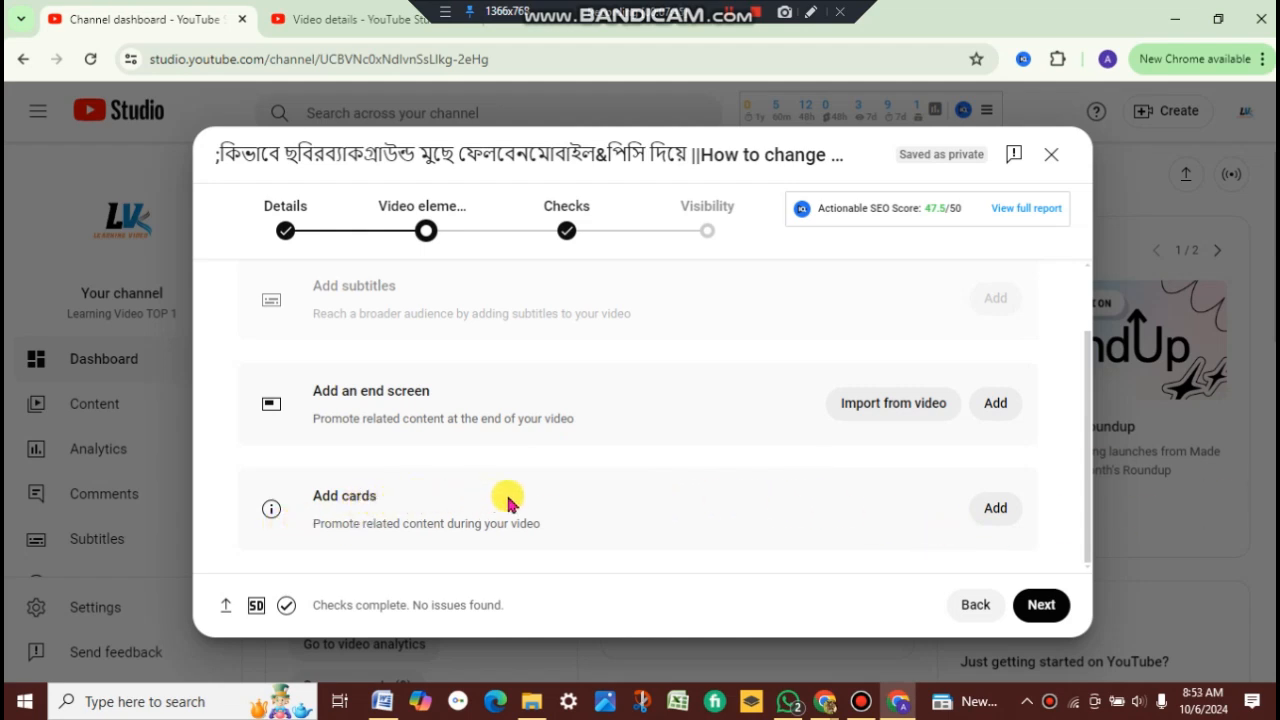
{"action": "left_click", "coordinate": [1000, 512]}
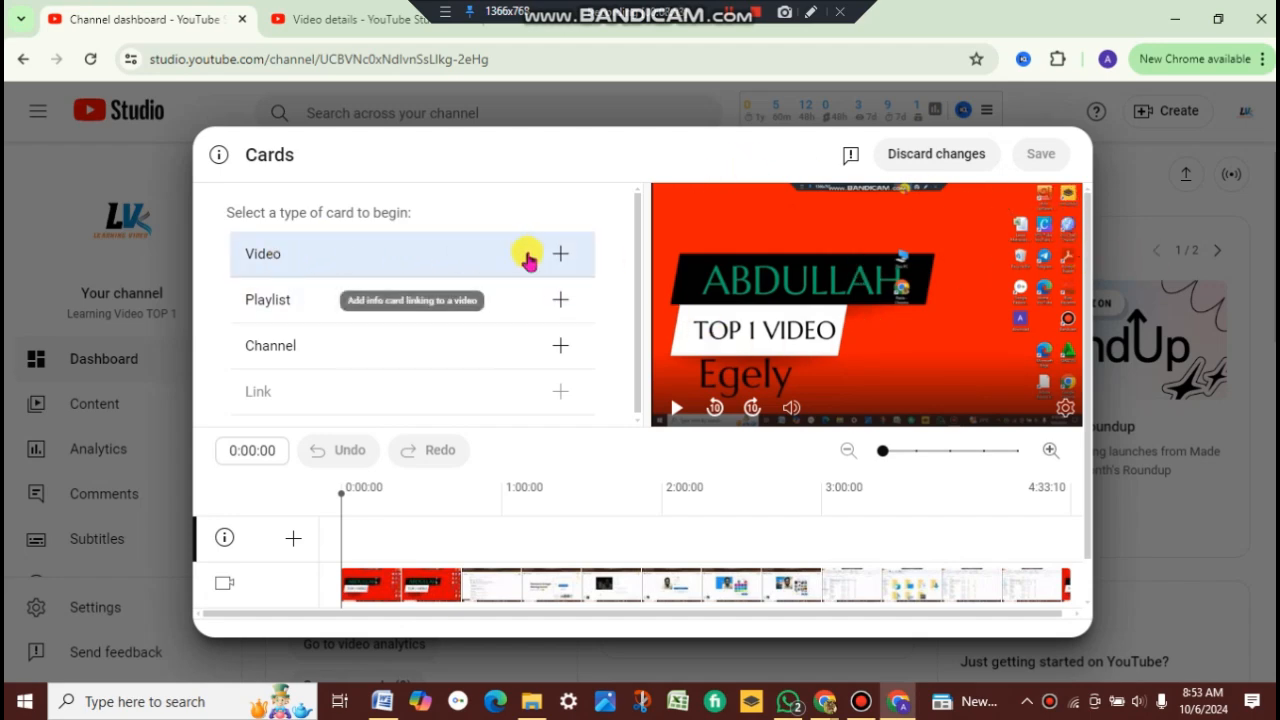
{"action": "left_click", "coordinate": [490, 266]}
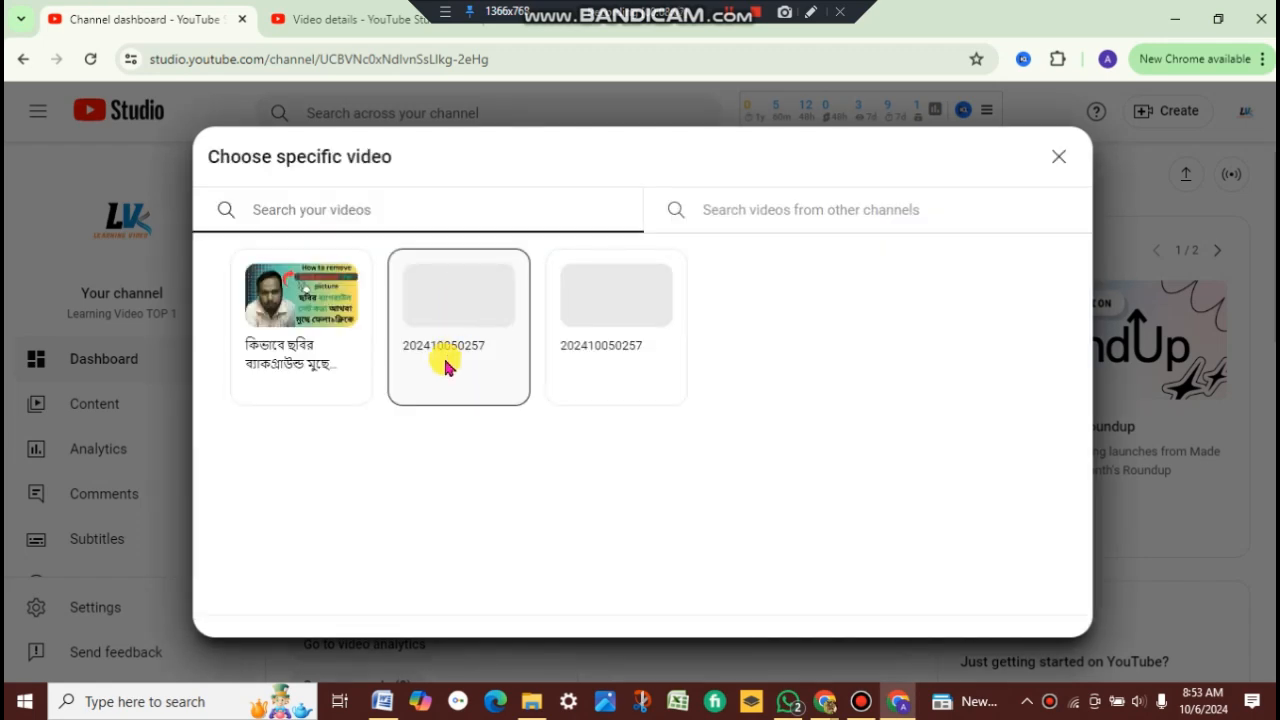
{"action": "left_click", "coordinate": [309, 367]}
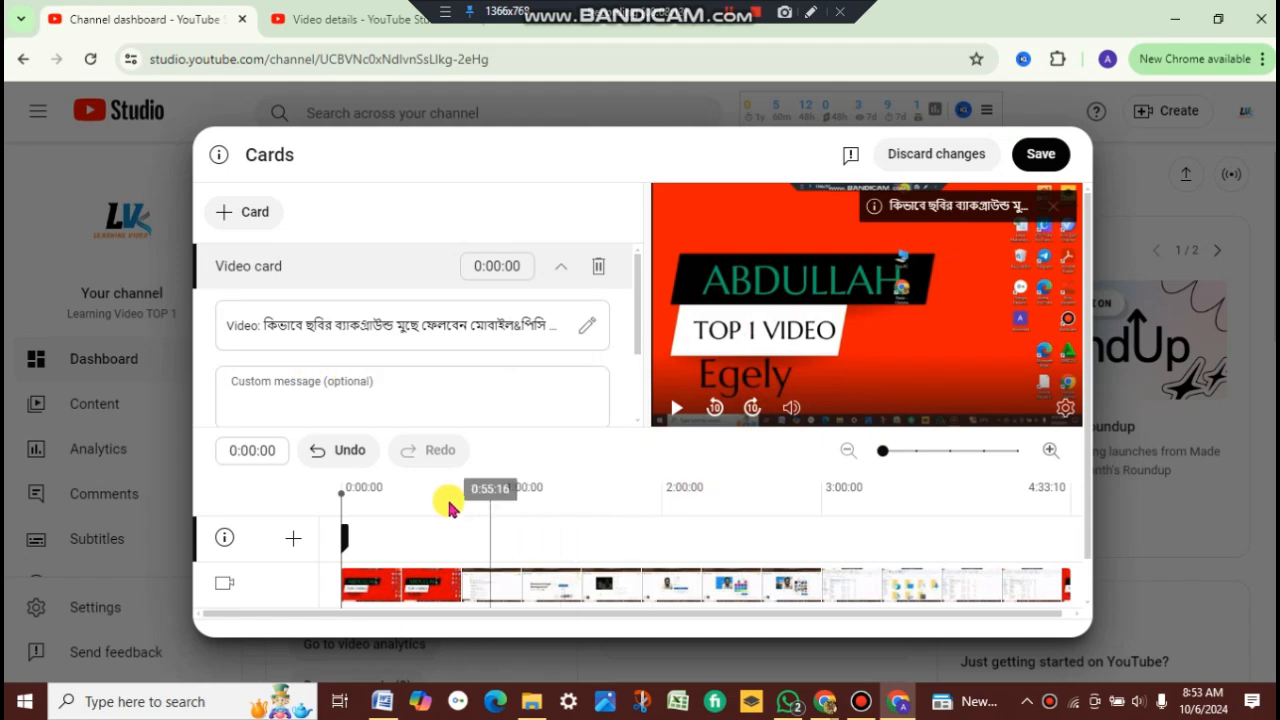
{"action": "left_click", "coordinate": [1038, 155]}
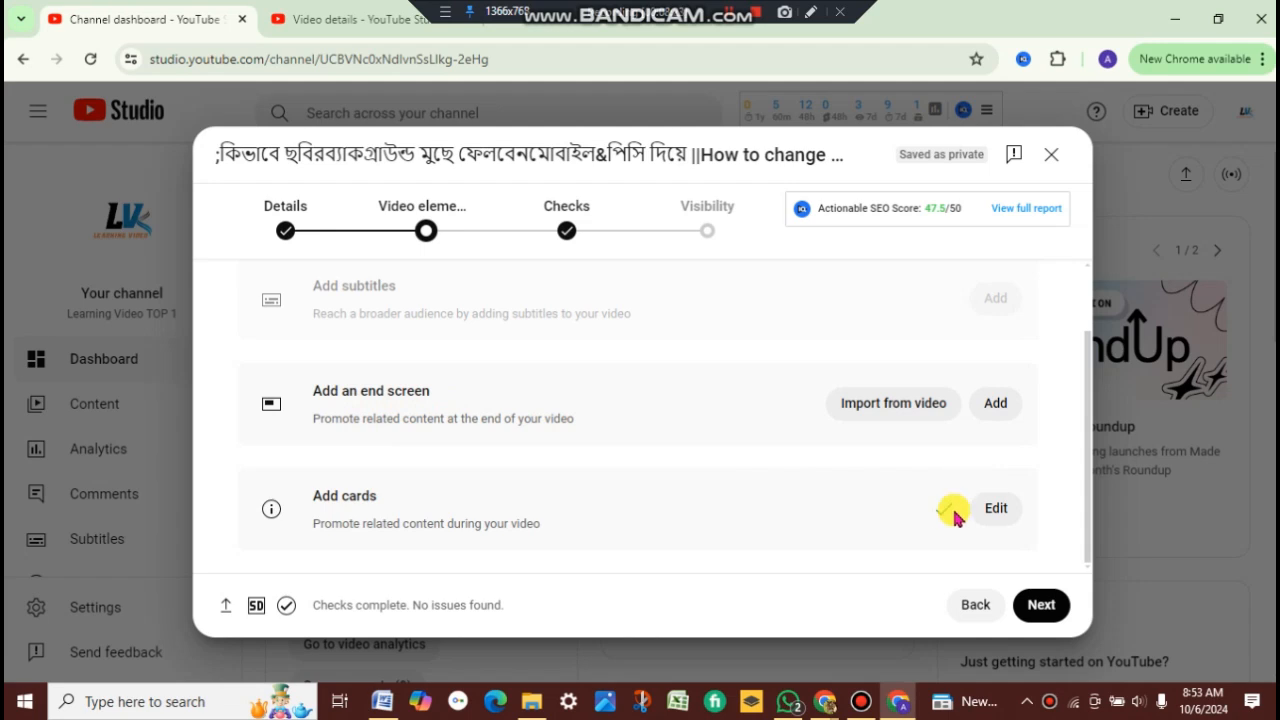
Step: Proceed to the Checks step of the upload
{"action": "left_click", "coordinate": [1041, 603]}
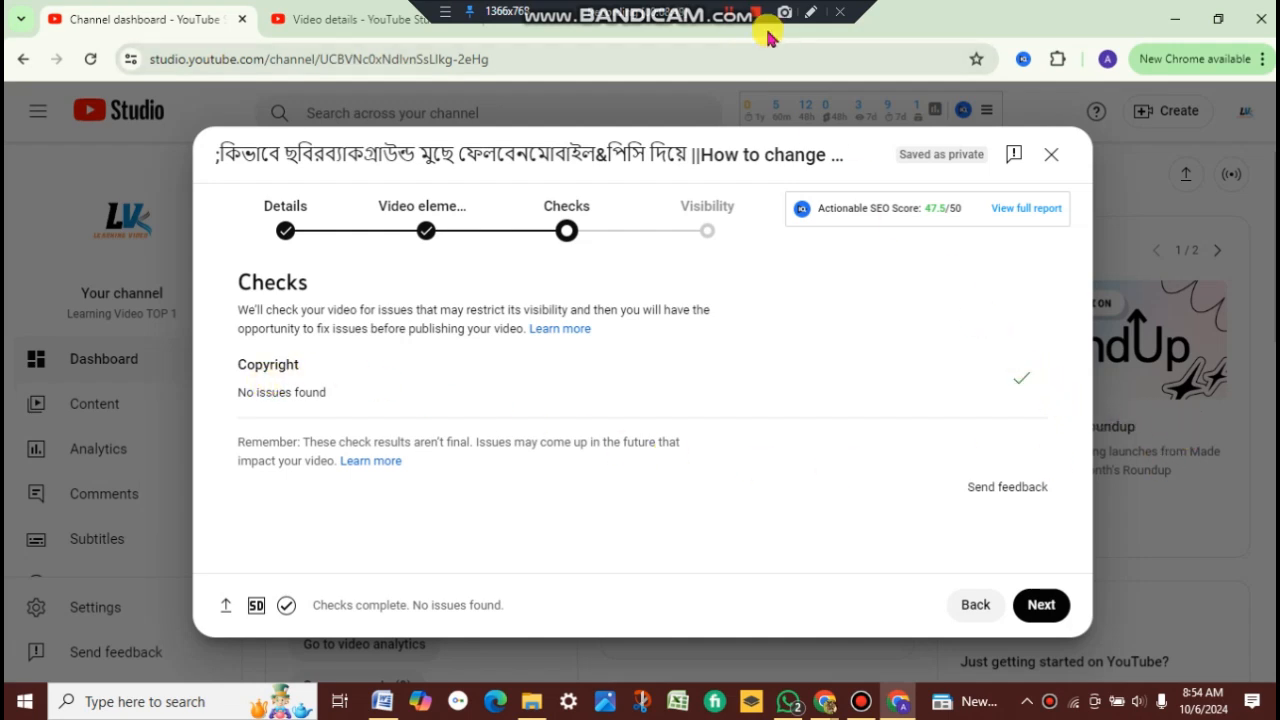
{"action": "left_click", "coordinate": [806, 20]}
{"action": "mouse_move", "coordinate": [215, 361]}
{"action": "left_mouse_down"}
{"action": "mouse_move", "coordinate": [266, 397]}
{"action": "mouse_move", "coordinate": [342, 412]}
{"action": "left_mouse_up"}
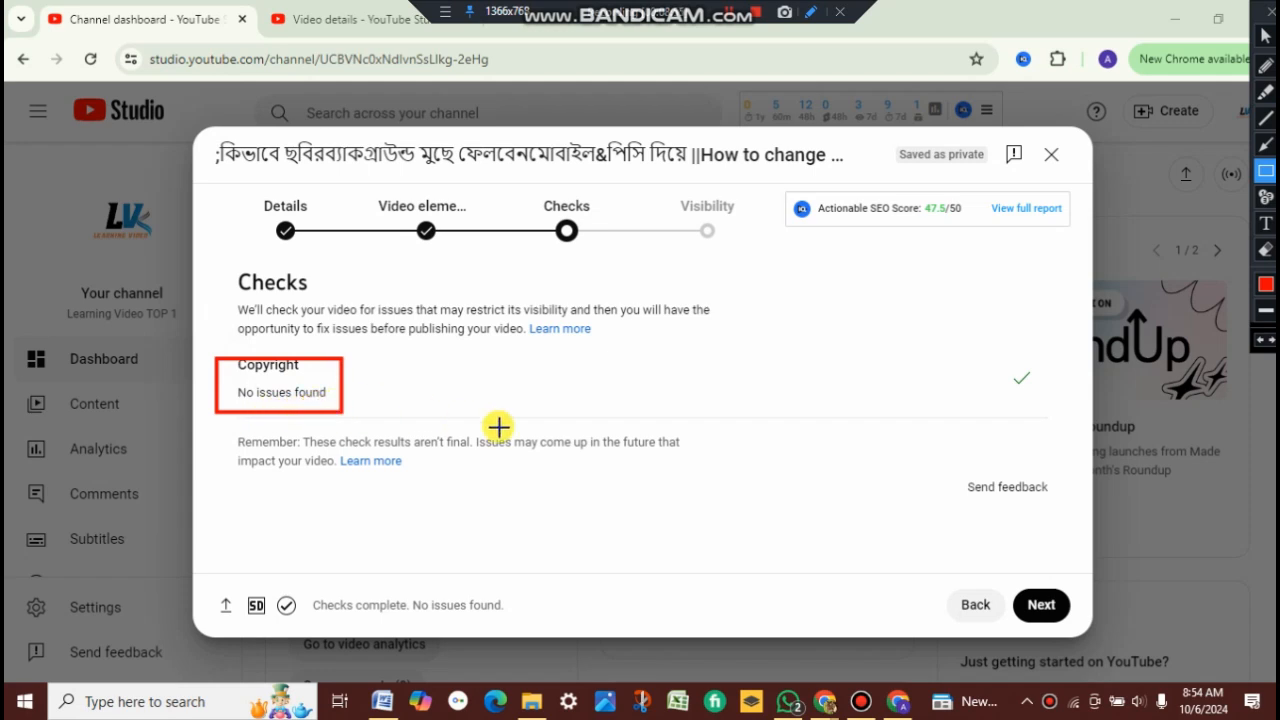
{"action": "left_click_drag", "start_coordinate": [999, 358], "coordinate": [1055, 404]}
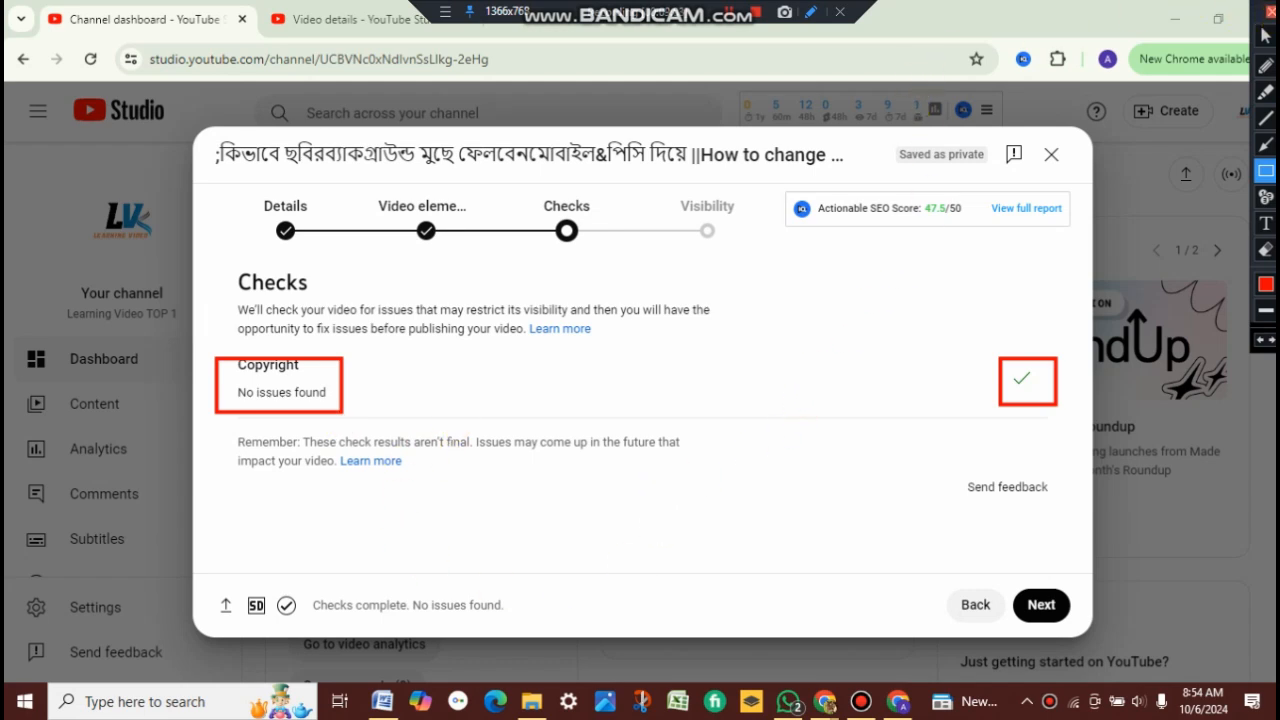
{"action": "left_click", "coordinate": [1270, 12]}
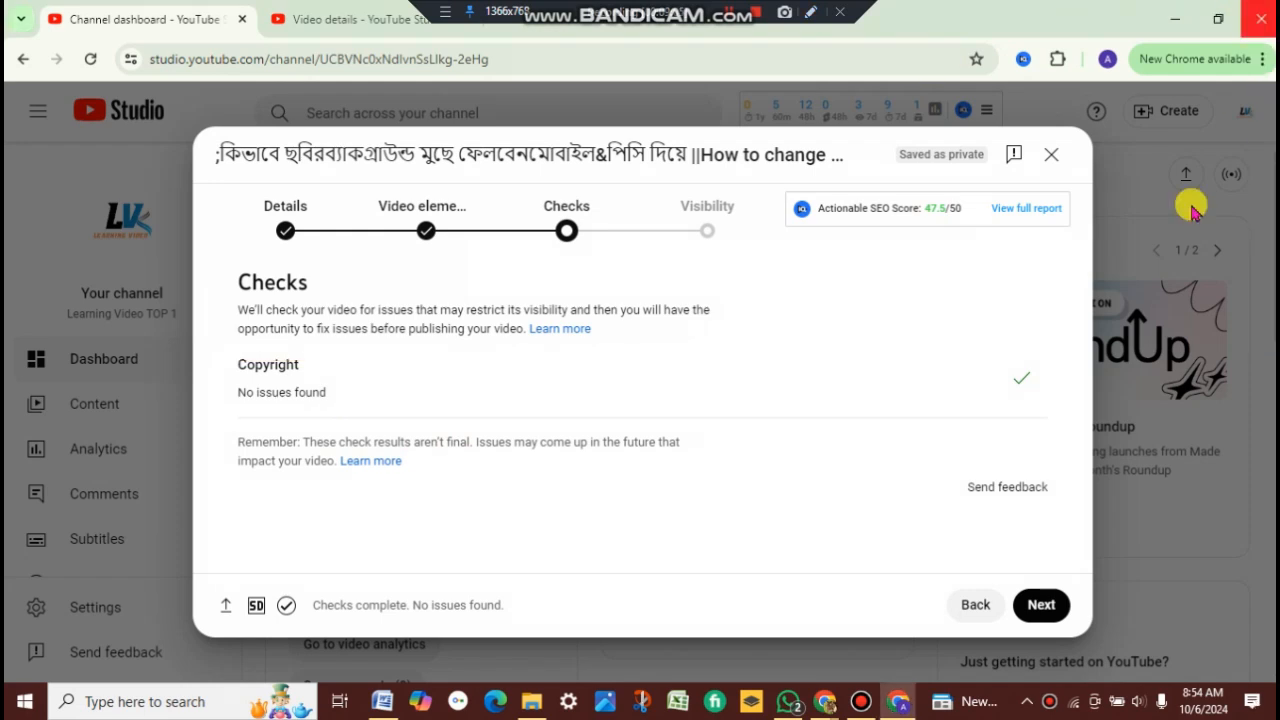
Step: Proceed to the Visibility step and set the video's visibility to Public
{"action": "left_click", "coordinate": [1042, 605]}
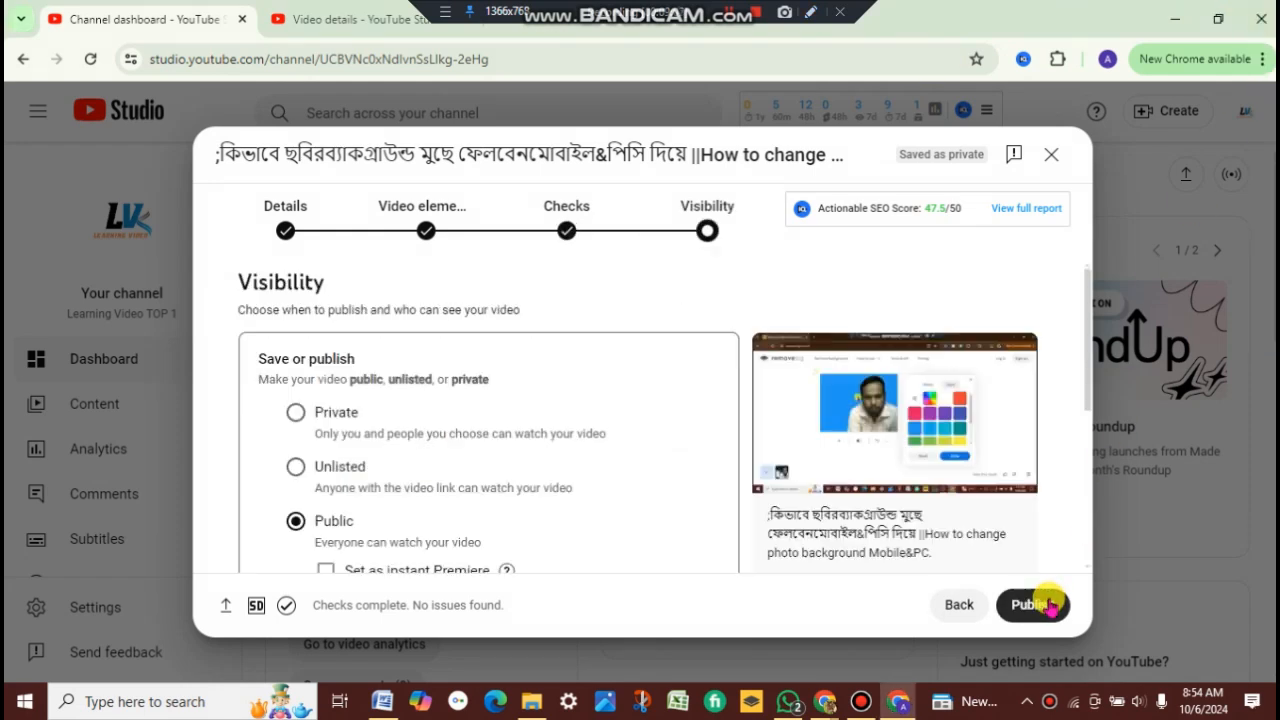
{"action": "scroll", "coordinate": [459, 421], "scroll_direction": "down", "scroll_amount": 1}
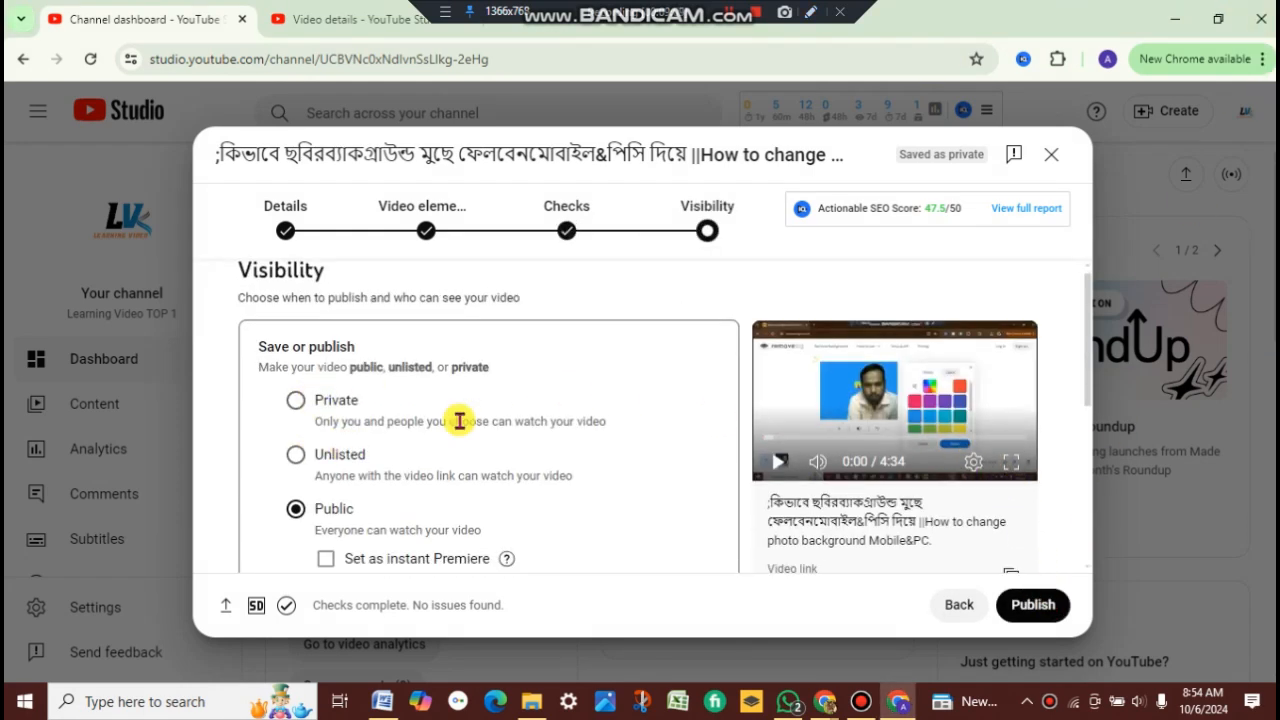
{"action": "scroll", "coordinate": [580, 371], "scroll_direction": "down", "scroll_amount": 3}
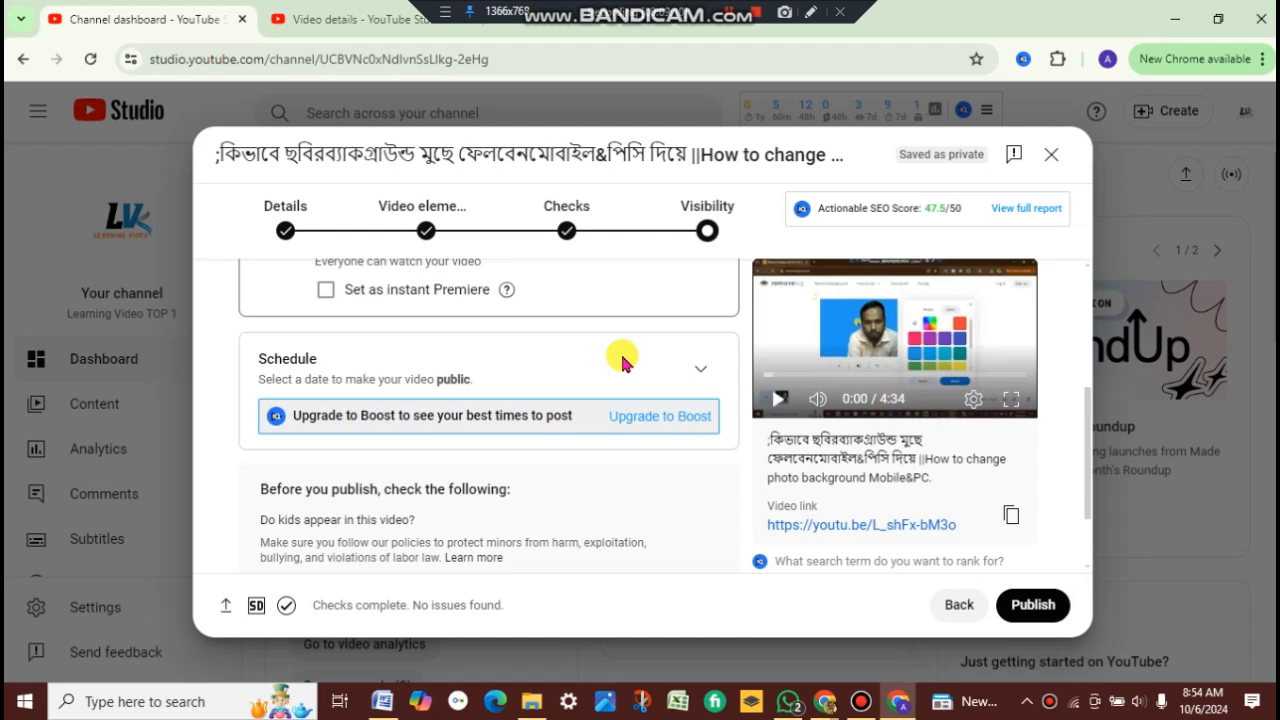
{"action": "scroll", "coordinate": [449, 417], "scroll_direction": "up", "scroll_amount": 1}
{"action": "left_click", "coordinate": [292, 335]}
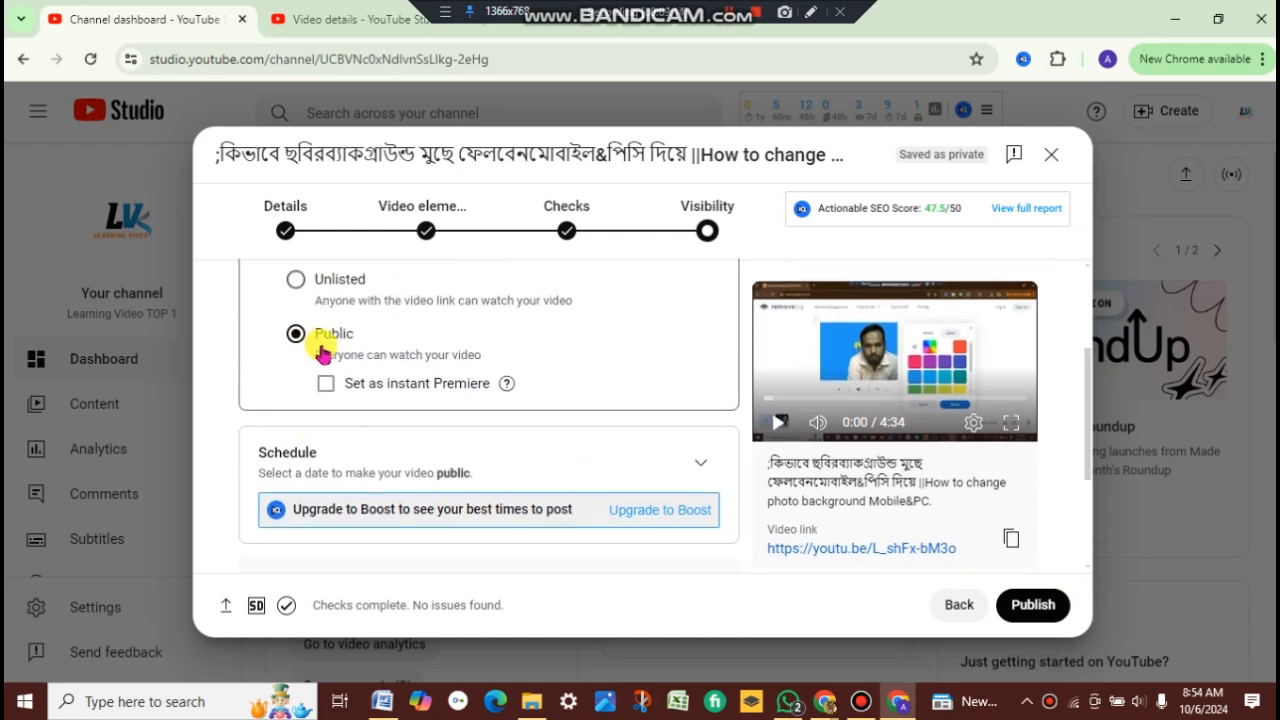
Step: Publish the video and close the publish confirmation dialog
{"action": "left_click", "coordinate": [1032, 604]}
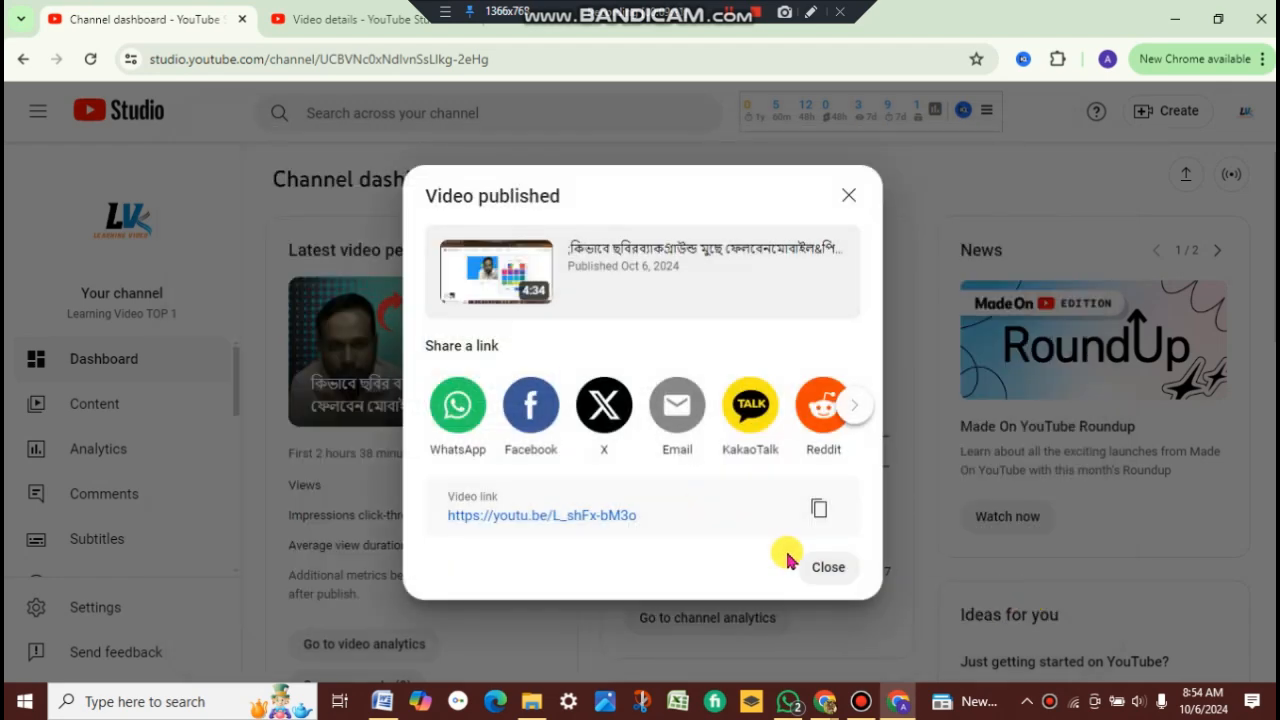
{"action": "left_click", "coordinate": [817, 572]}
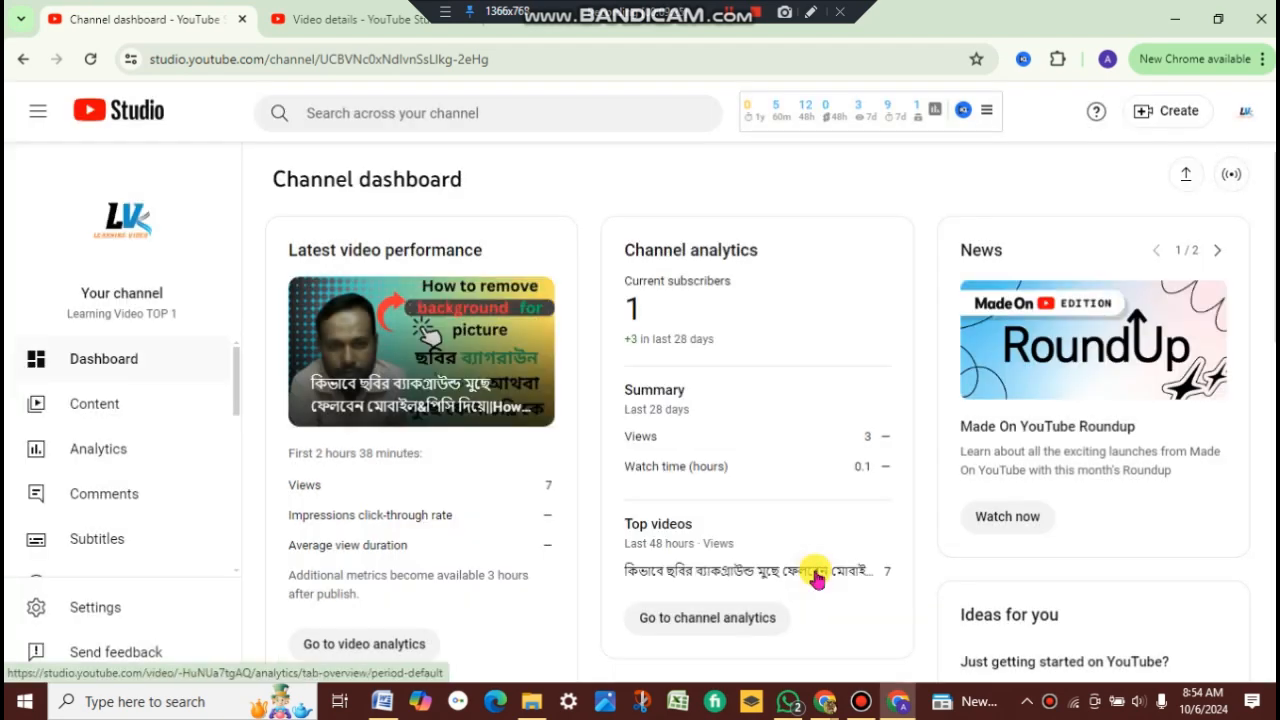
Step: Open the details page of the newly published video from the channel content list
{"action": "scroll", "coordinate": [766, 590], "scroll_direction": "down", "scroll_amount": 2}
{"action": "scroll", "coordinate": [690, 570], "scroll_direction": "down", "scroll_amount": 4}
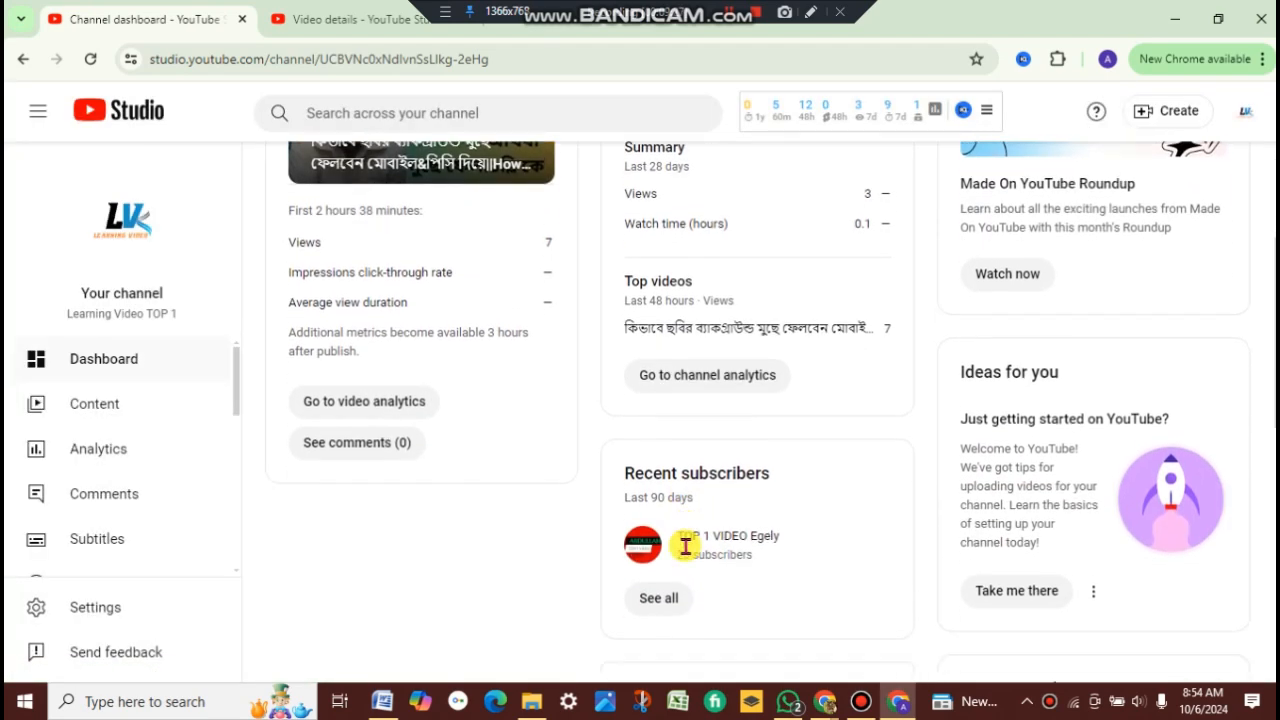
{"action": "left_click", "coordinate": [100, 418]}
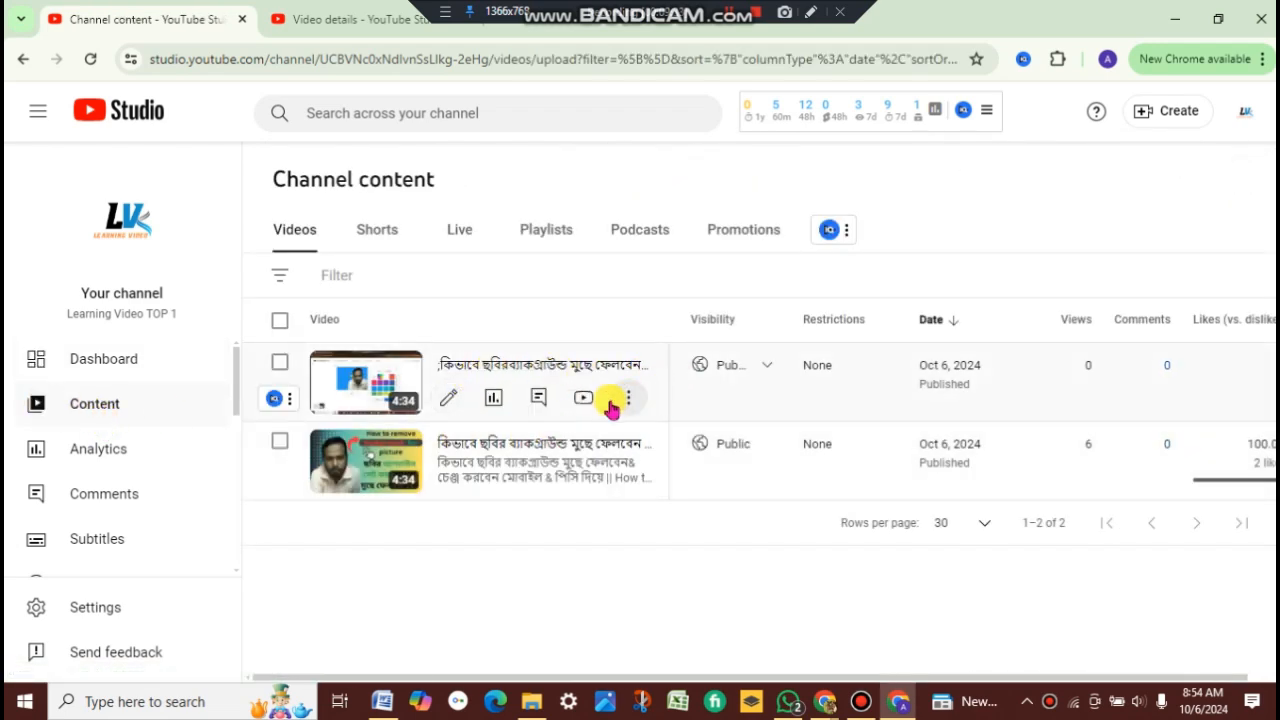
{"action": "left_click", "coordinate": [449, 399]}
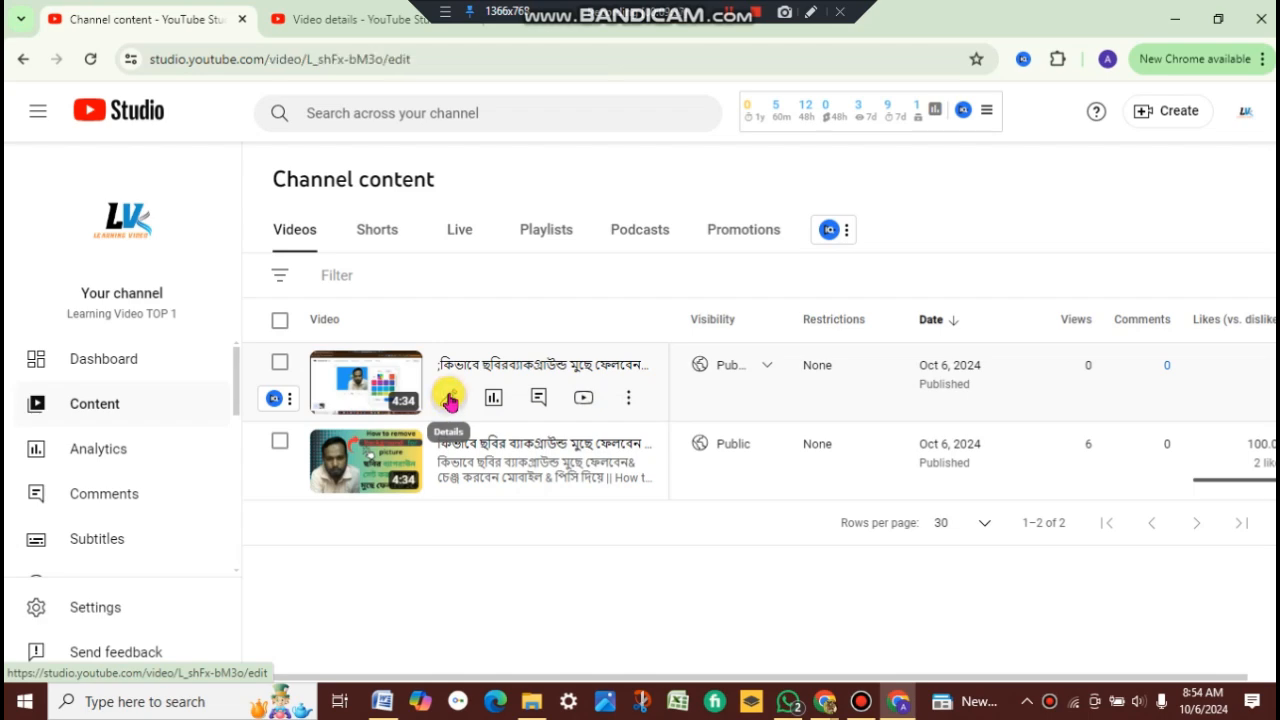
Step: Upload the image project 2 from Downloads as the video's custom thumbnail and save the changes
{"action": "scroll", "coordinate": [454, 418], "scroll_direction": "down", "scroll_amount": 2}
{"action": "scroll", "coordinate": [454, 418], "scroll_direction": "down", "scroll_amount": 3}
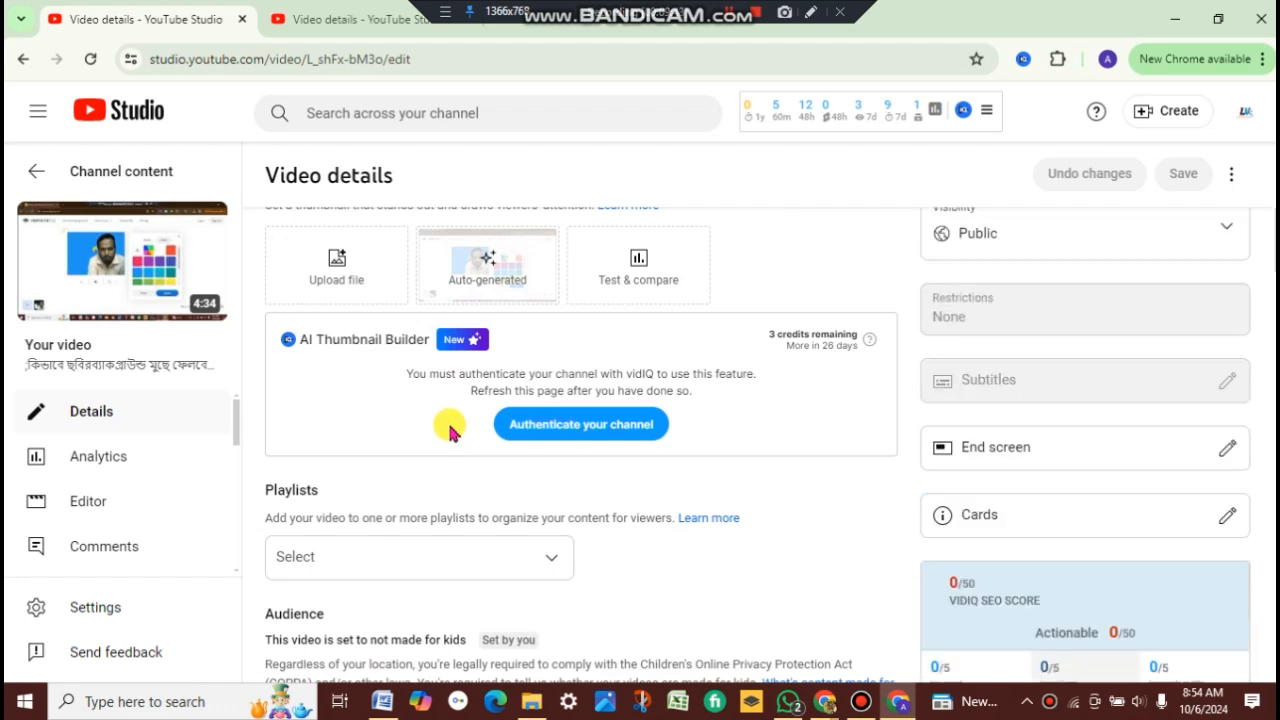
{"action": "scroll", "coordinate": [450, 427], "scroll_direction": "up", "scroll_amount": 1}
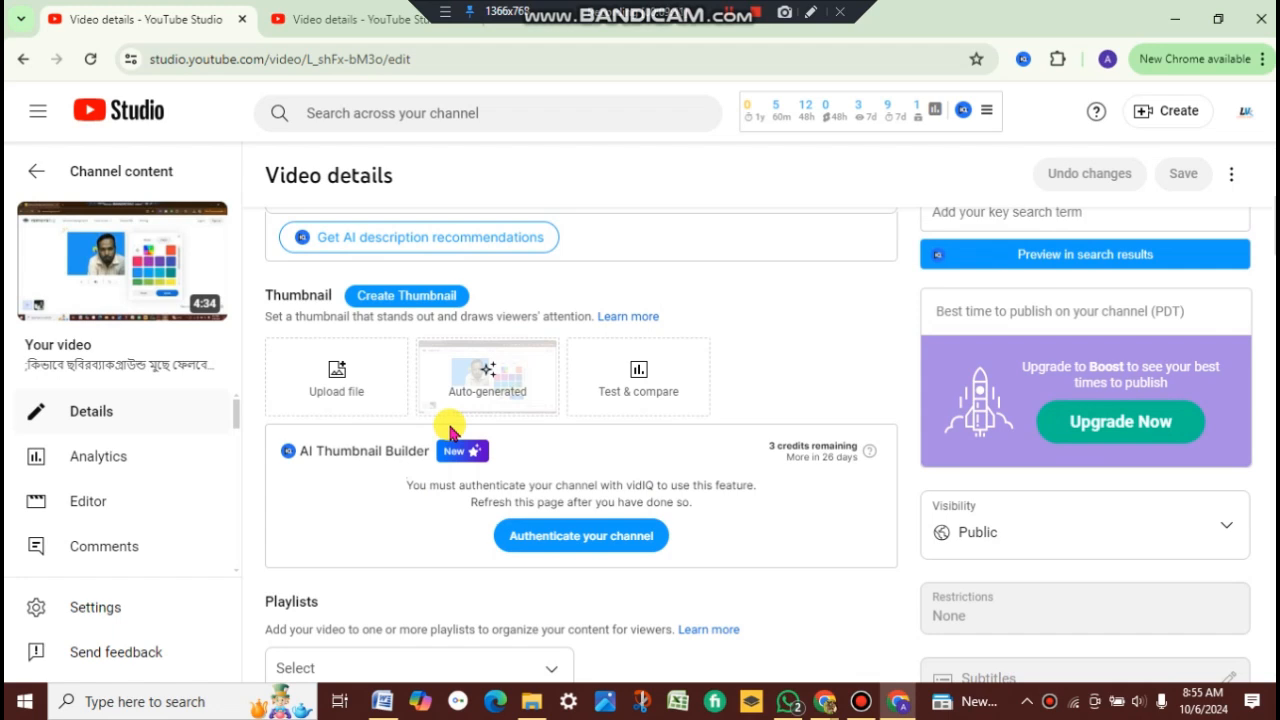
{"action": "scroll", "coordinate": [448, 425], "scroll_direction": "up", "scroll_amount": 1}
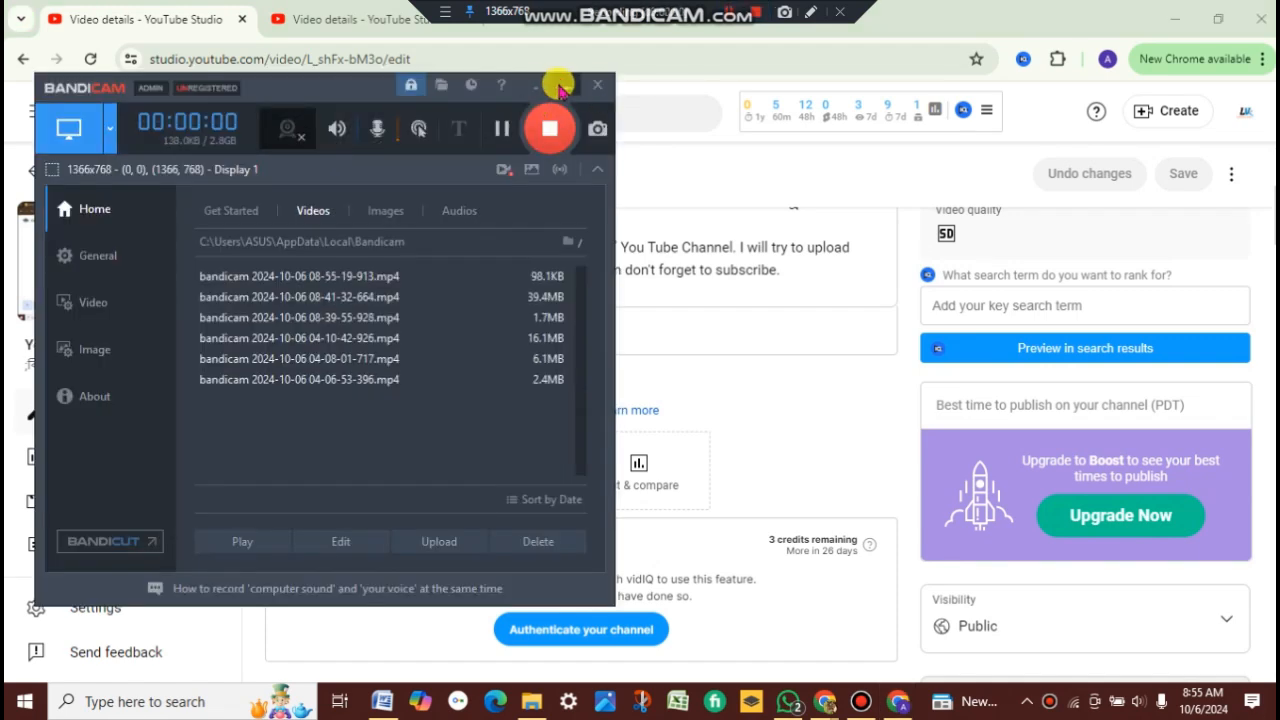
{"action": "left_click", "coordinate": [560, 88]}
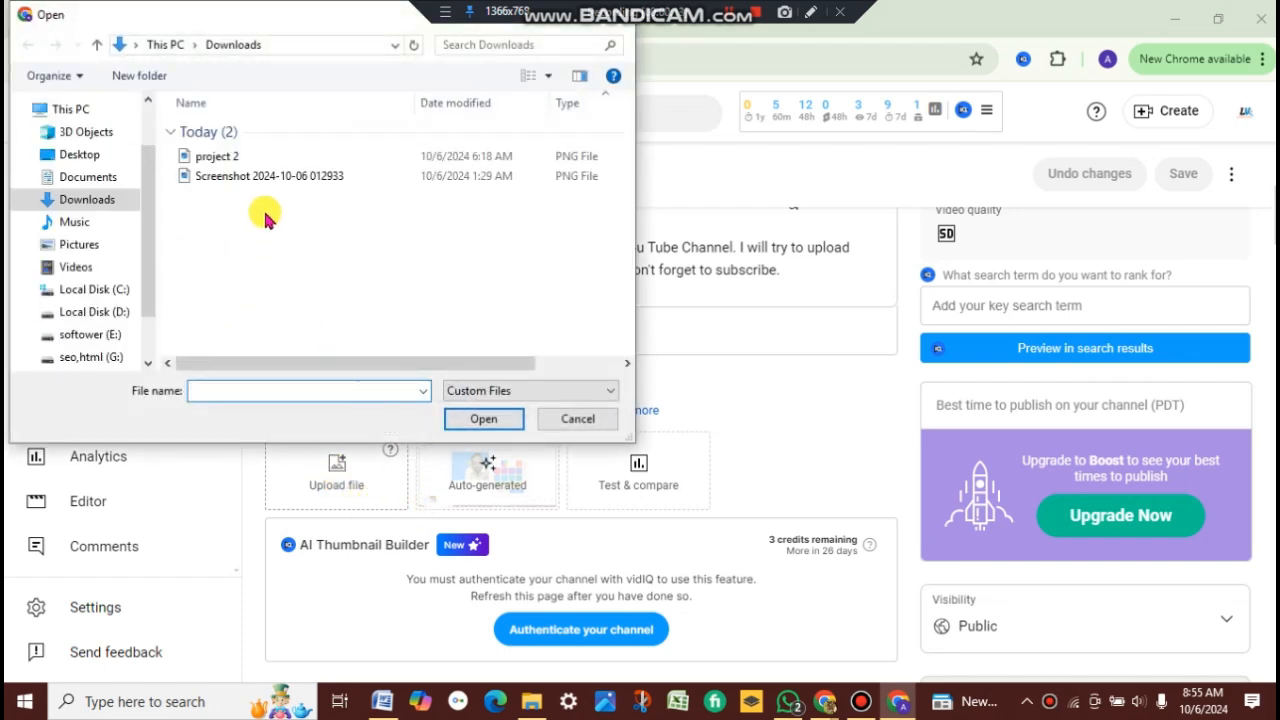
{"action": "left_click", "coordinate": [87, 199]}
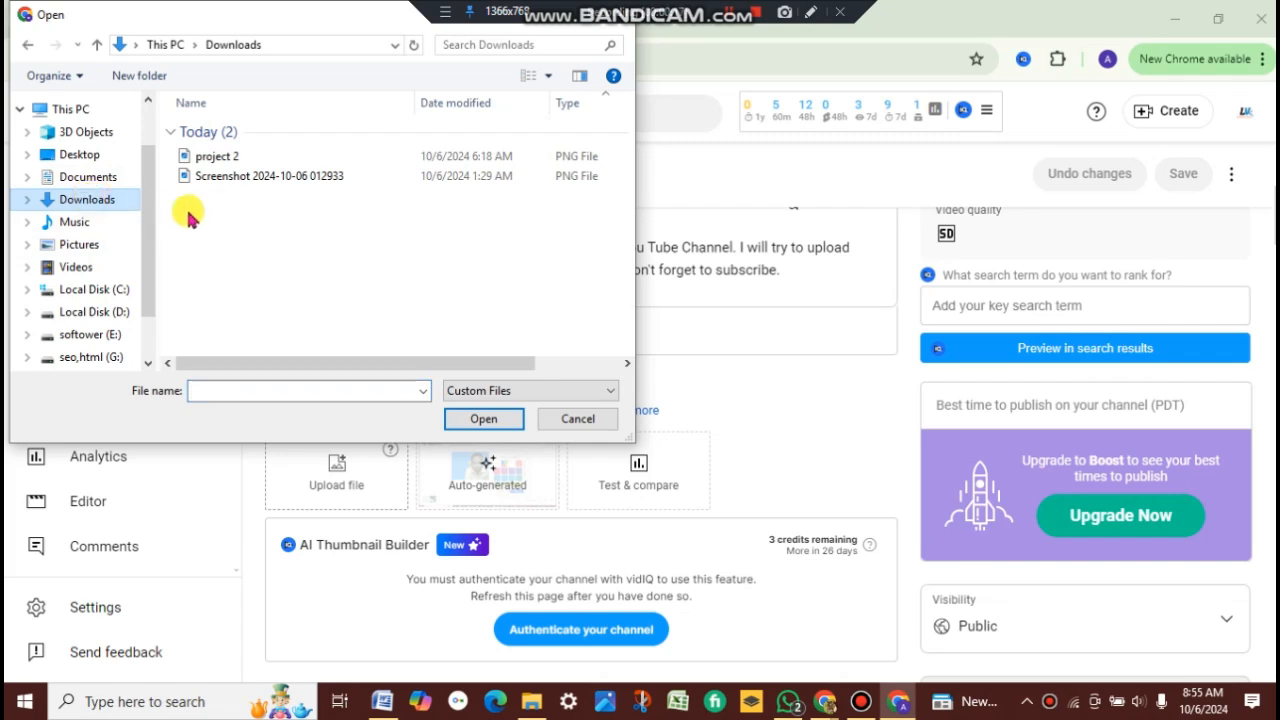
{"action": "left_click", "coordinate": [215, 158]}
{"action": "left_click", "coordinate": [480, 418]}
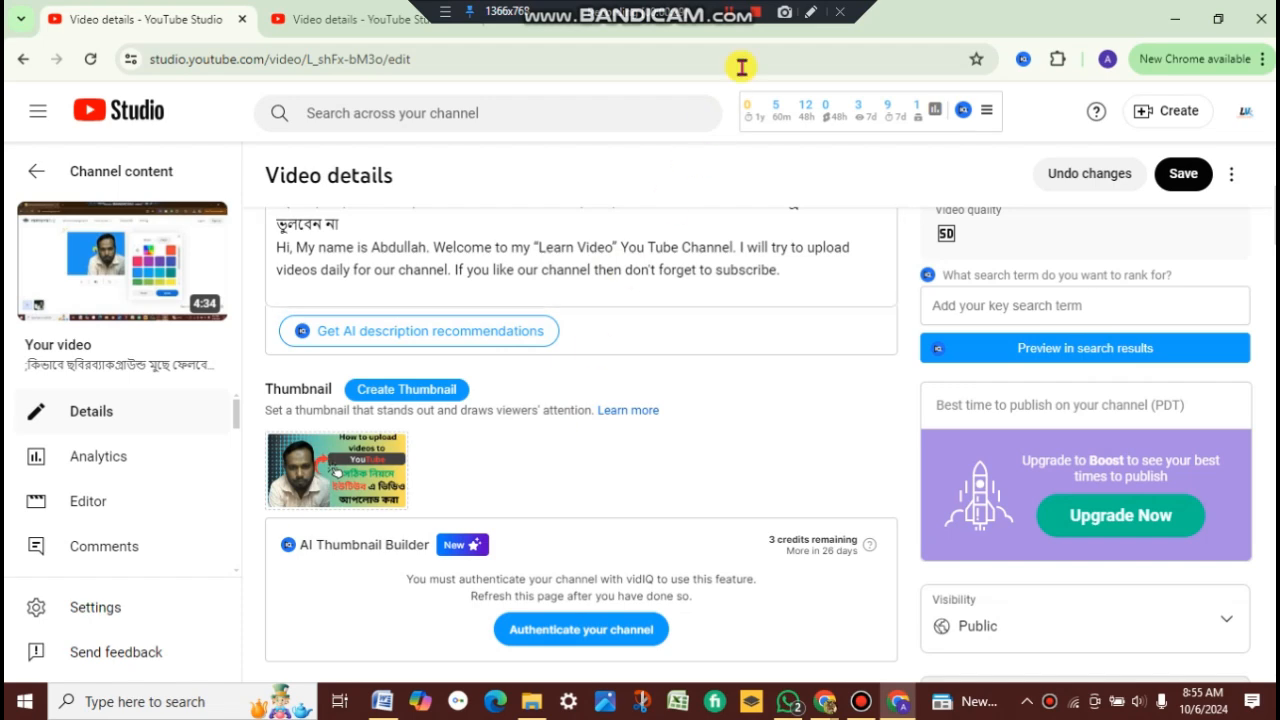
{"action": "left_click", "coordinate": [1183, 177]}
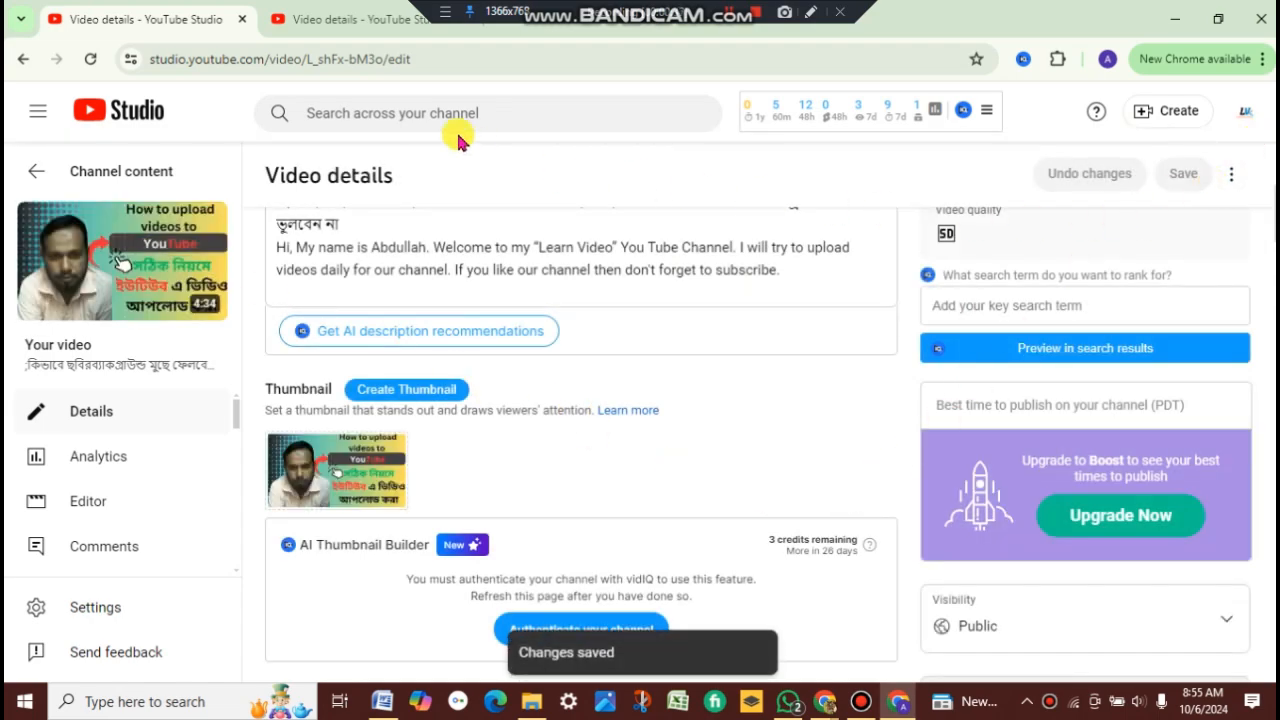
Step: Close the browser windows and the Word document, saving the document's changes
{"action": "left_click", "coordinate": [1262, 19]}
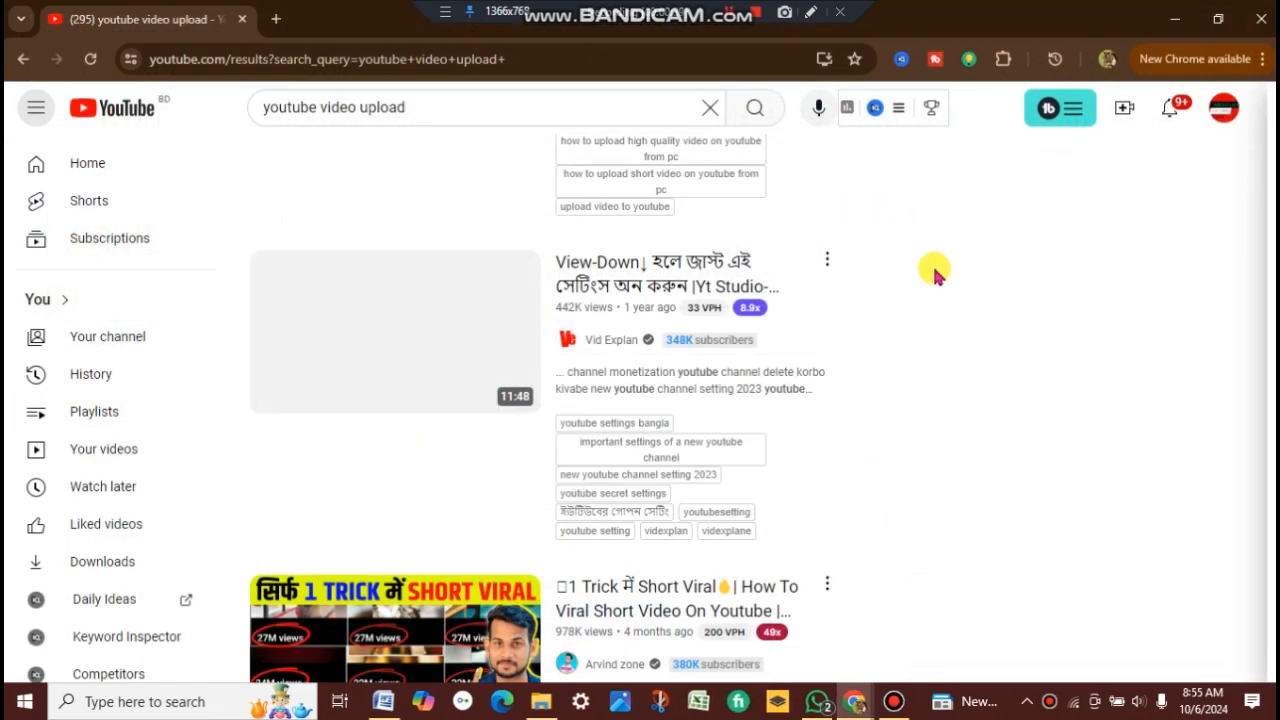
{"action": "left_click", "coordinate": [1262, 19]}
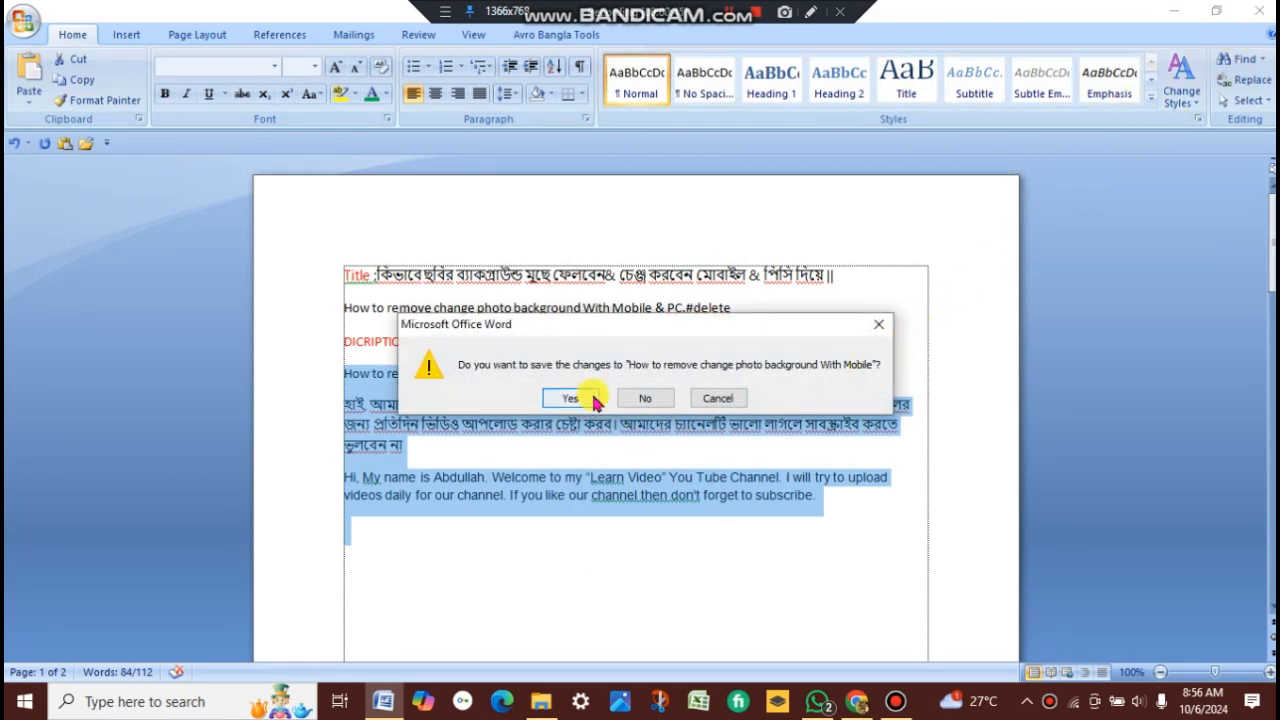
{"action": "left_click", "coordinate": [577, 404]}
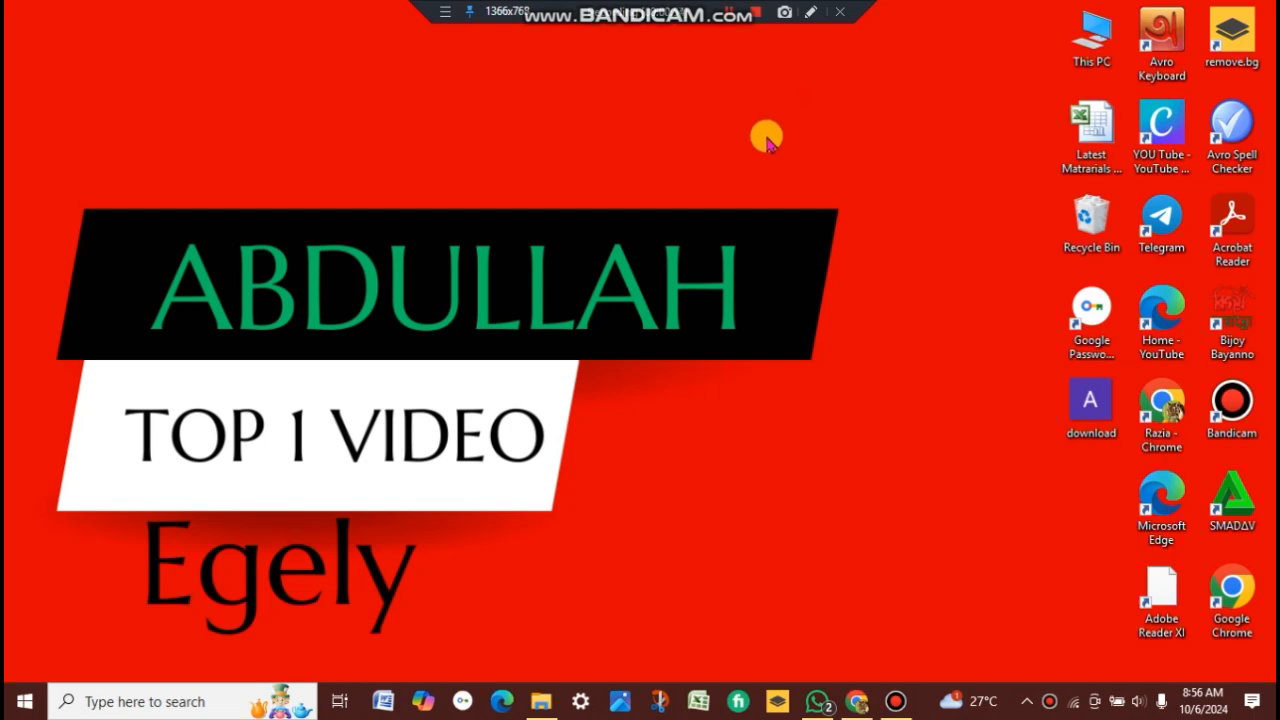
{"action": "left_click", "coordinate": [756, 12]}
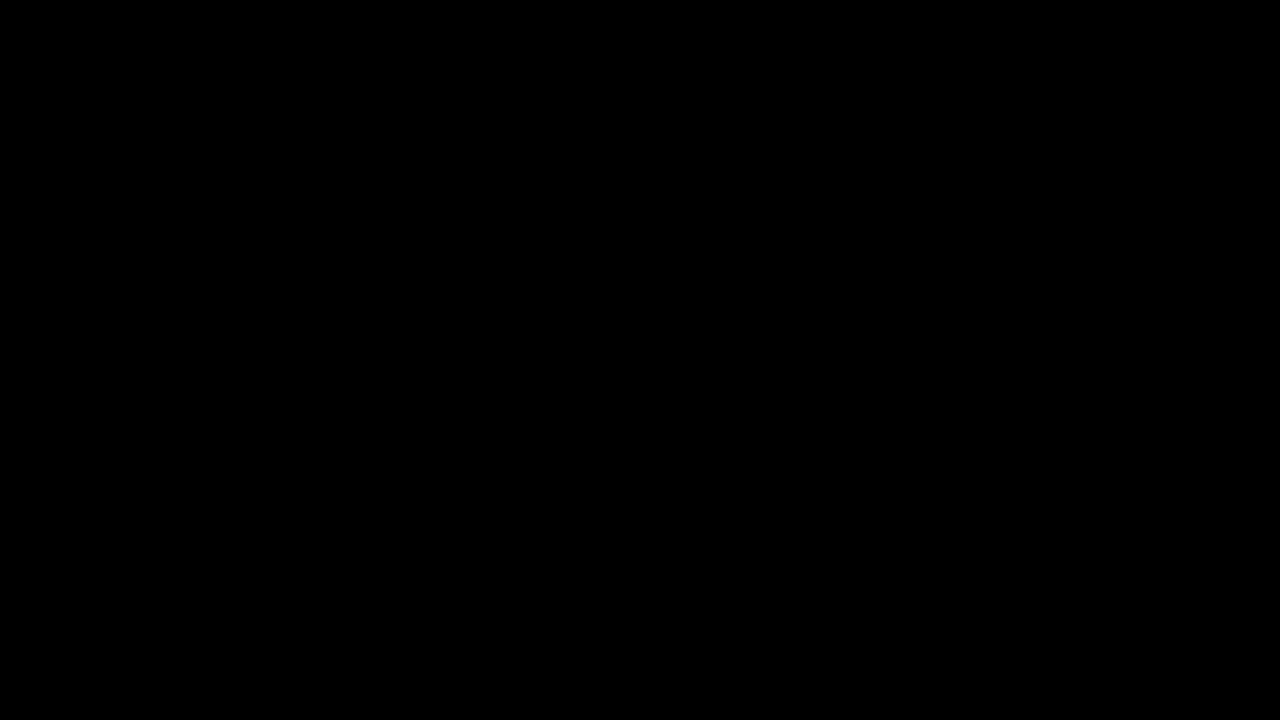